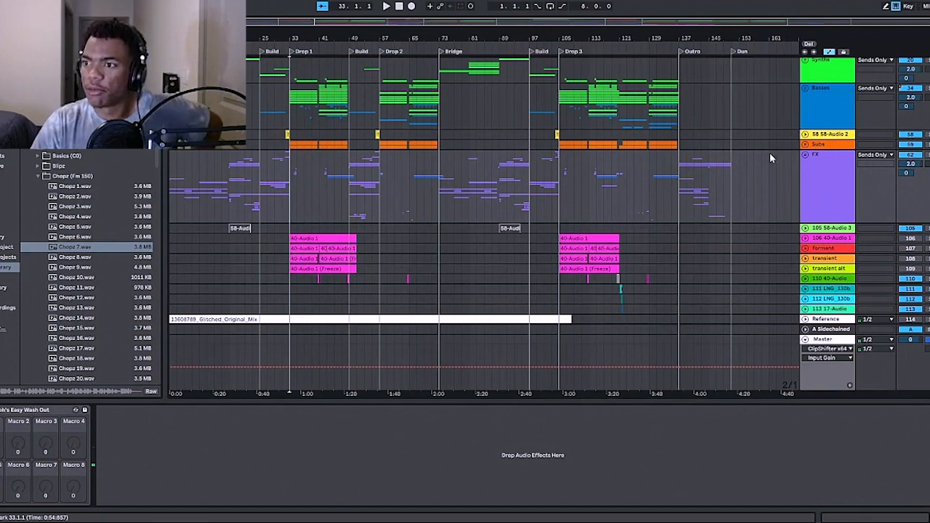
Step: Unfold the Basses group and enlarge the timeline around Drop 1 so its individual tracks can be inspected
{"action": "scroll", "coordinate": [783, 153], "scroll_direction": "up", "scroll_amount": 2}
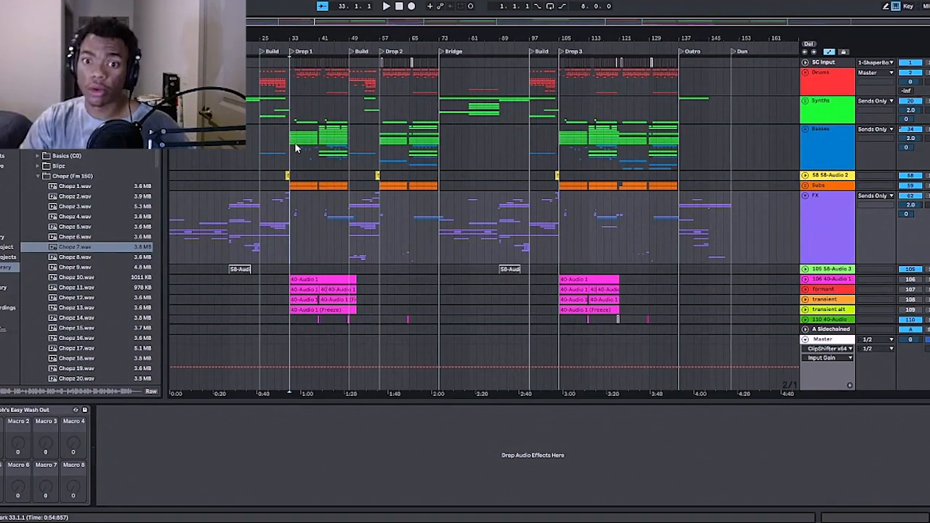
{"action": "left_click", "coordinate": [805, 129]}
{"action": "scroll", "coordinate": [319, 243], "scroll_direction": "down", "scroll_amount": 3}
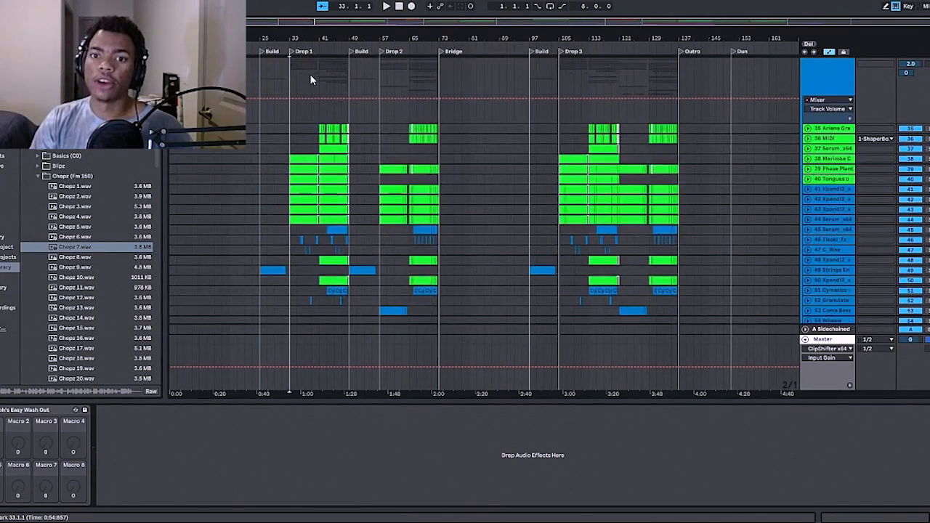
{"action": "key", "text": "plus"}
{"action": "key", "text": "plus"}
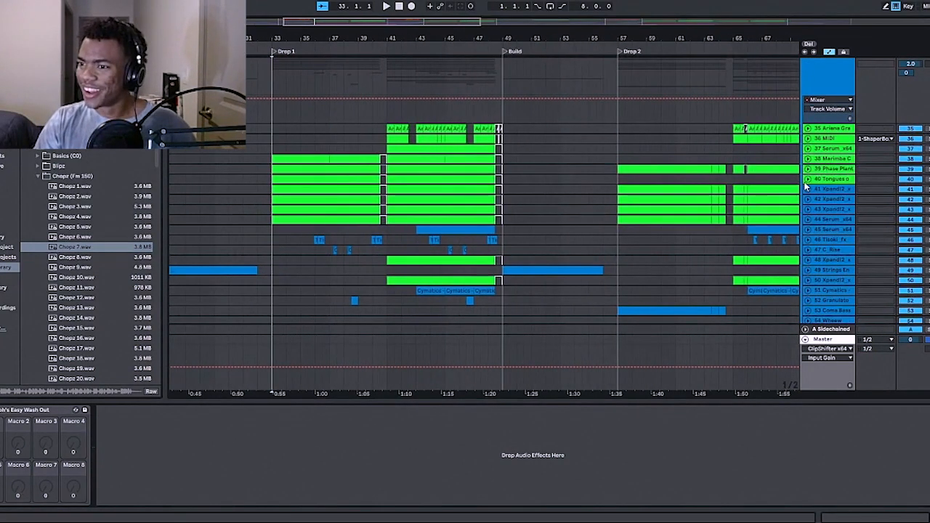
Step: Expand all track lanes in the arrangement to show the Drop 1 bass clips with their notes and automation
{"action": "left_click", "coordinate": [808, 171], "text": "alt"}
{"action": "scroll", "coordinate": [284, 189], "scroll_direction": "down", "scroll_amount": 5}
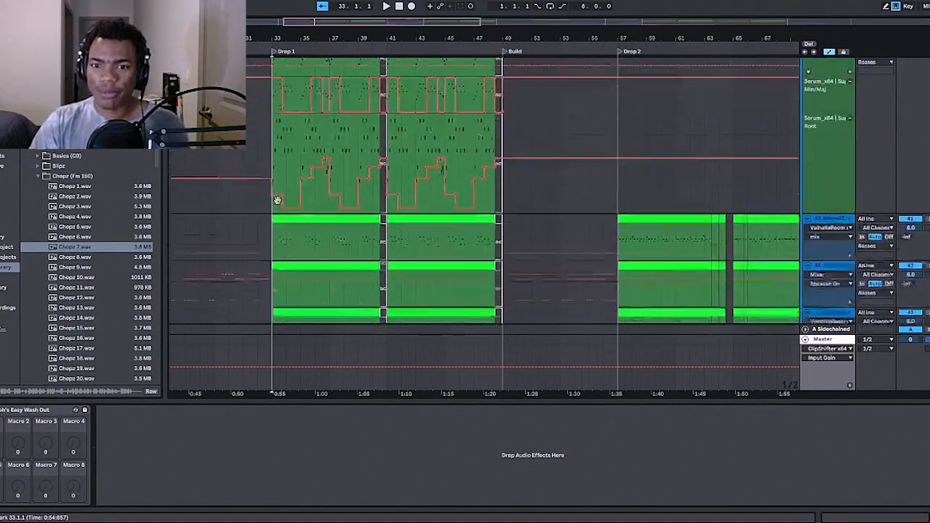
{"action": "scroll", "coordinate": [276, 207], "scroll_direction": "up", "scroll_amount": 5}
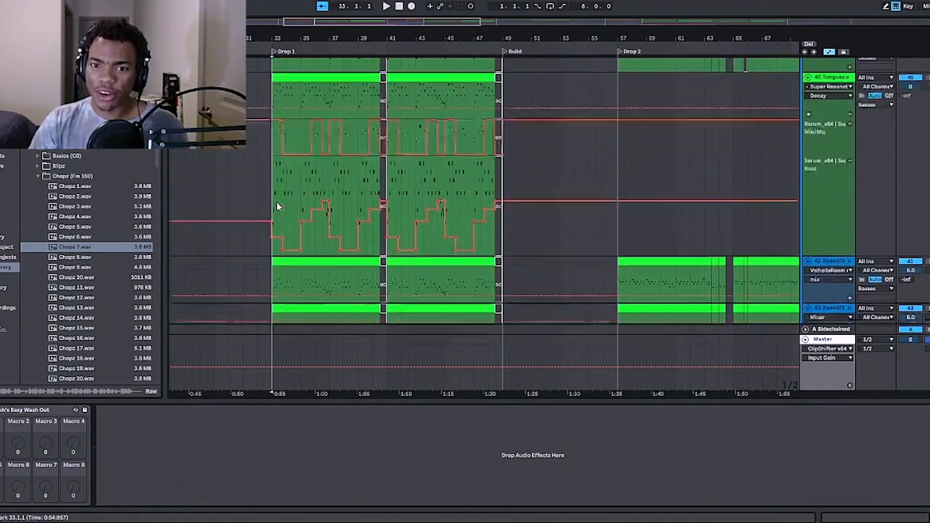
{"action": "scroll", "coordinate": [276, 201], "scroll_direction": "up", "scroll_amount": 2}
Step: Select bars 33 to 37 on the Marimba Cloth Hits track, audition them in solo and examine the track's effect chain
{"action": "left_click_drag", "start_coordinate": [273, 178], "coordinate": [329, 177]}
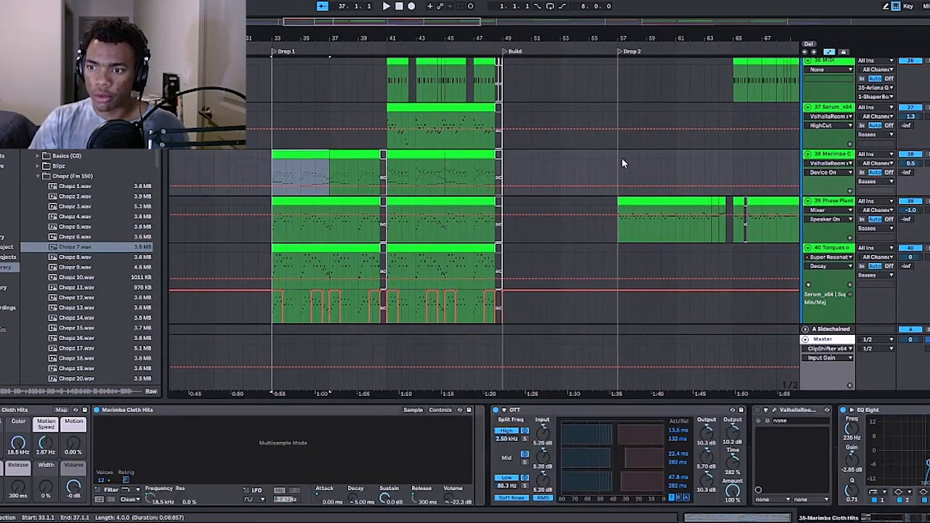
{"action": "left_click_drag", "start_coordinate": [623, 37], "coordinate": [378, 27]}
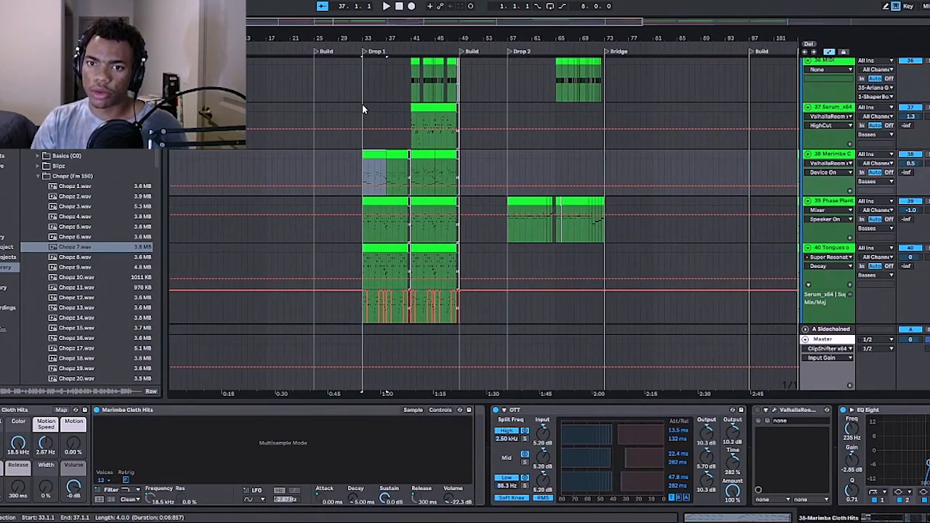
{"action": "left_click", "coordinate": [362, 104]}
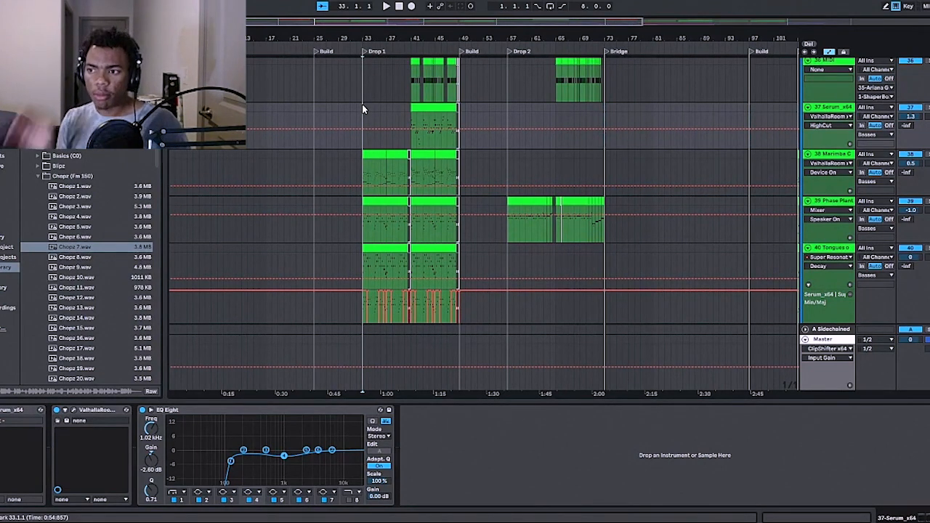
{"action": "left_click_drag", "start_coordinate": [363, 171], "coordinate": [386, 171]}
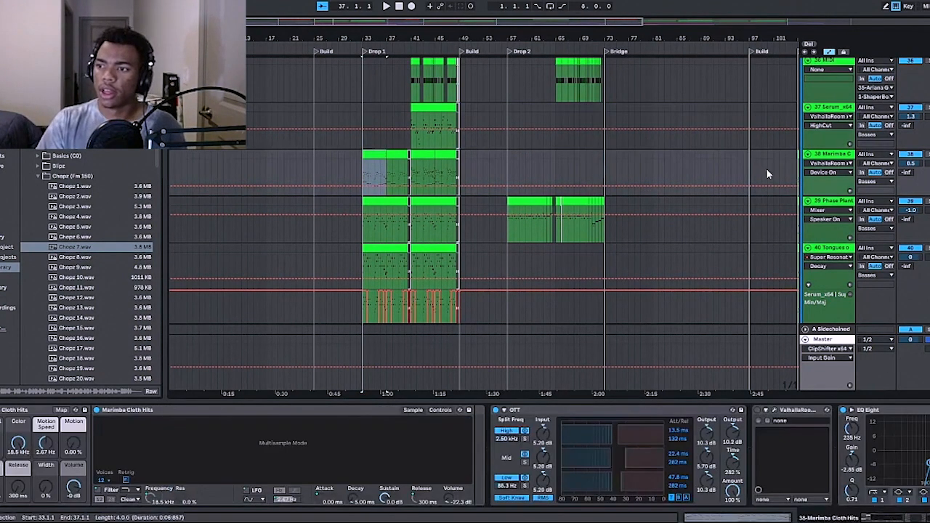
{"action": "key", "text": "space"}
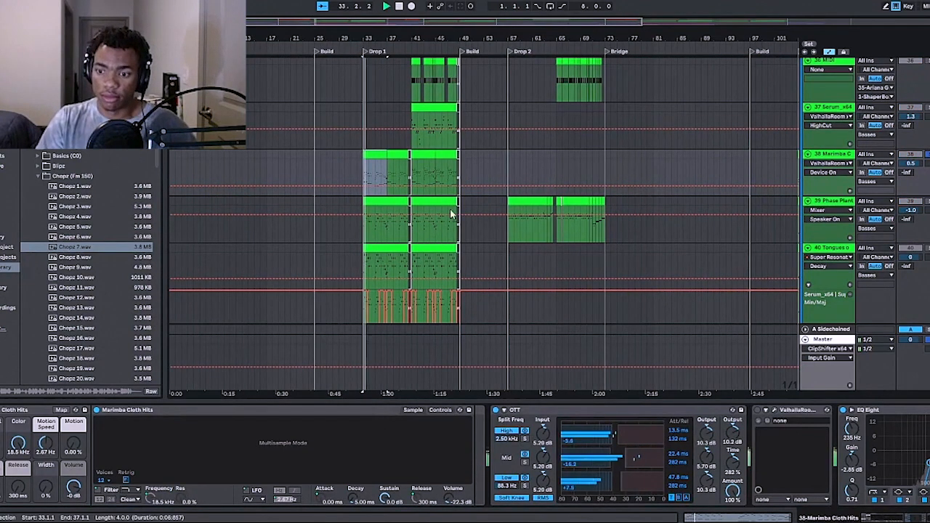
{"action": "key", "text": "space"}
{"action": "key", "text": "space"}
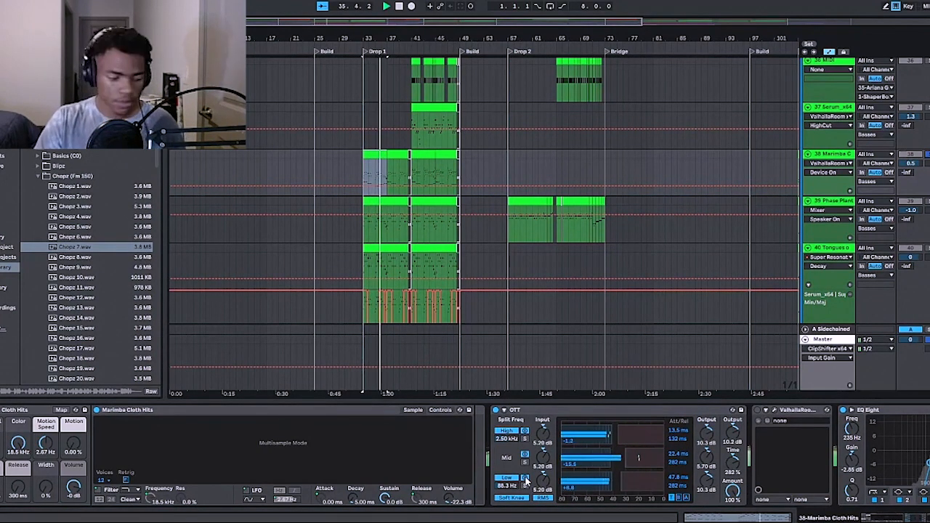
{"action": "scroll", "coordinate": [552, 465], "scroll_direction": "right", "scroll_amount": 5}
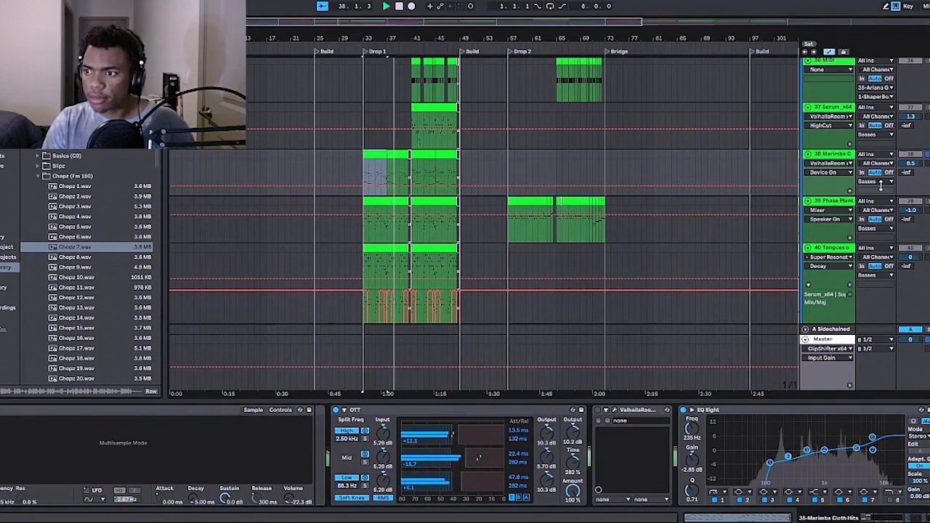
Step: Select the first Drop 1 clip on the Phase Plant track and audition it in solo
{"action": "left_click", "coordinate": [388, 200]}
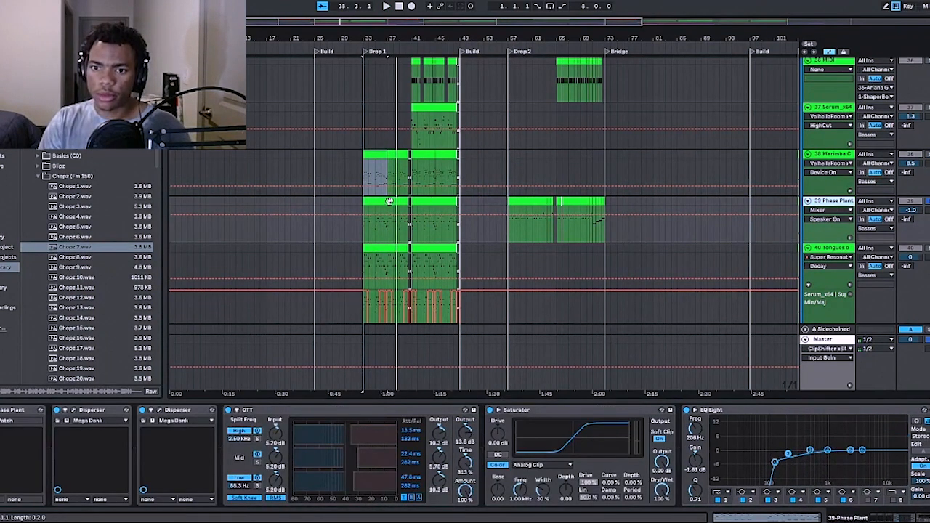
{"action": "left_click", "coordinate": [384, 202]}
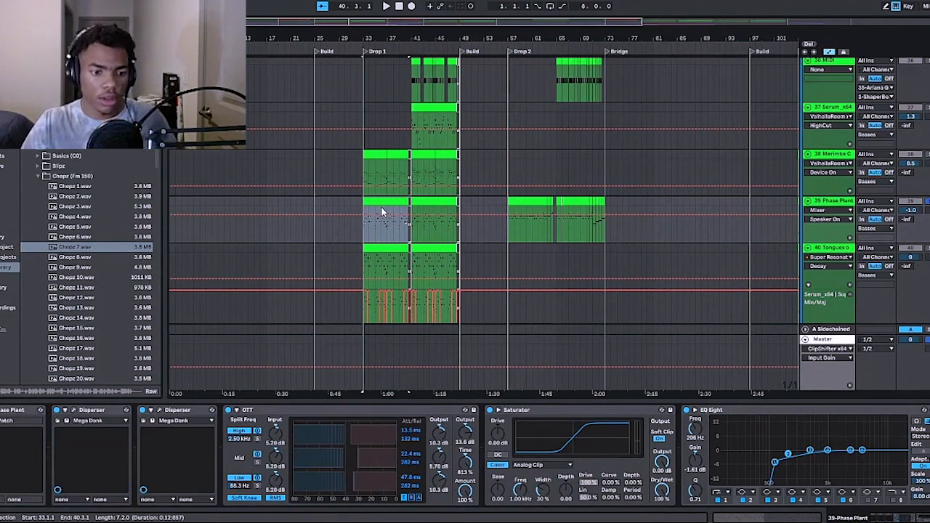
{"action": "left_click", "coordinate": [830, 202]}
{"action": "key", "text": "space"}
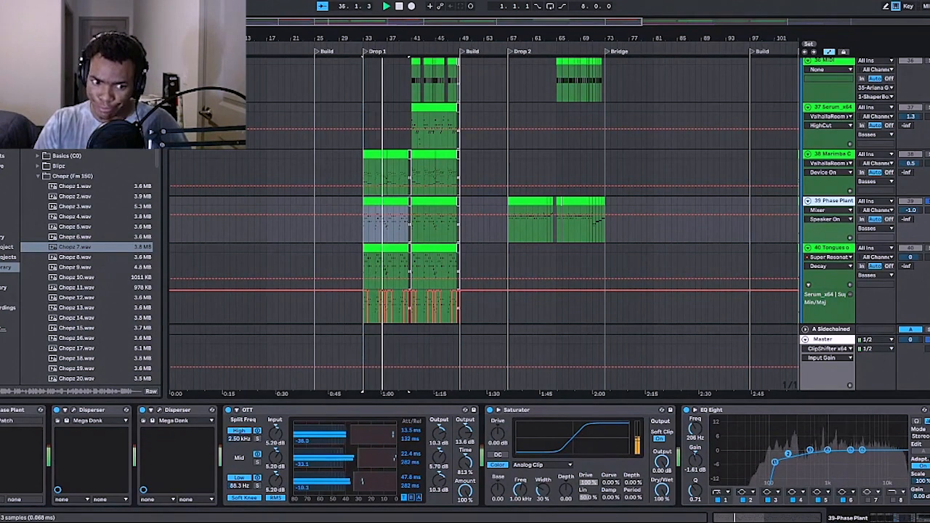
Step: Open the Phase Plant instrument and examine its oscillators, noise group, filter and effect lanes while auditioning the sound
{"action": "key", "text": "ctrl+alt+p"}
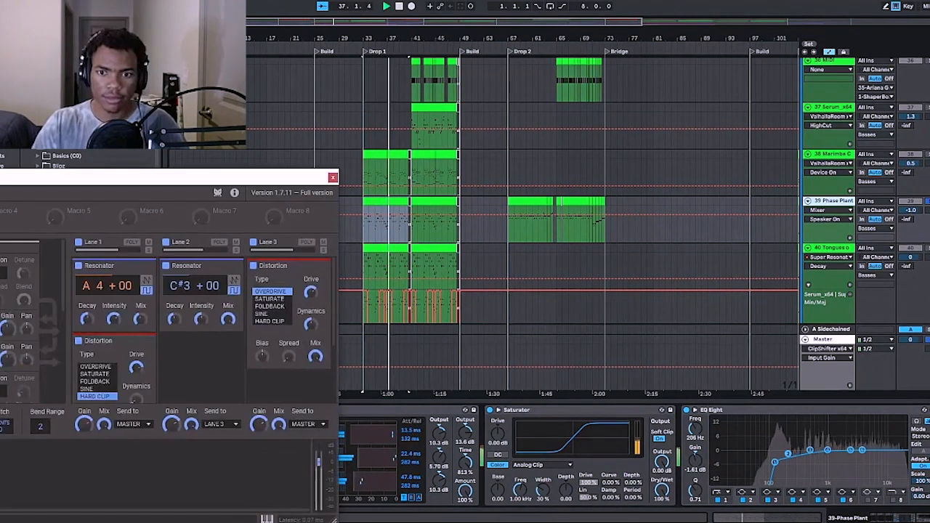
{"action": "left_click_drag", "start_coordinate": [137, 181], "coordinate": [501, 33]}
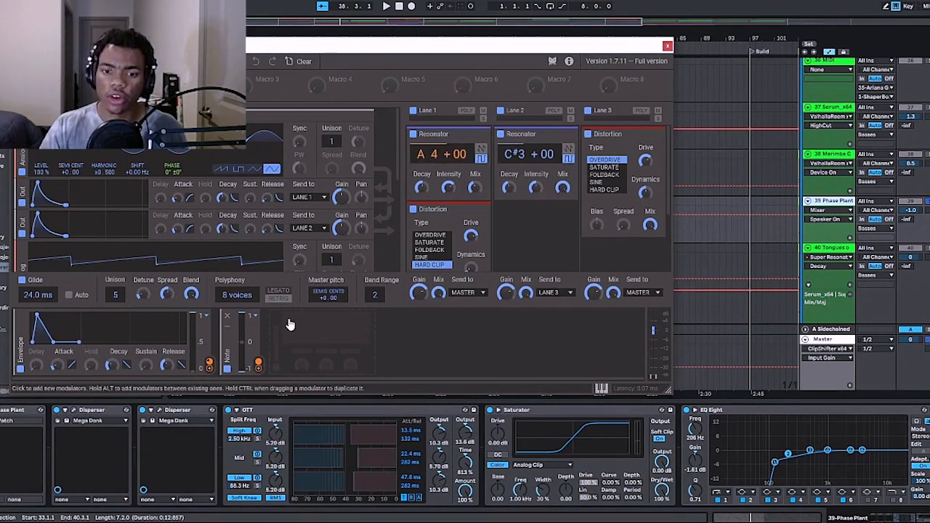
{"action": "key", "text": "space"}
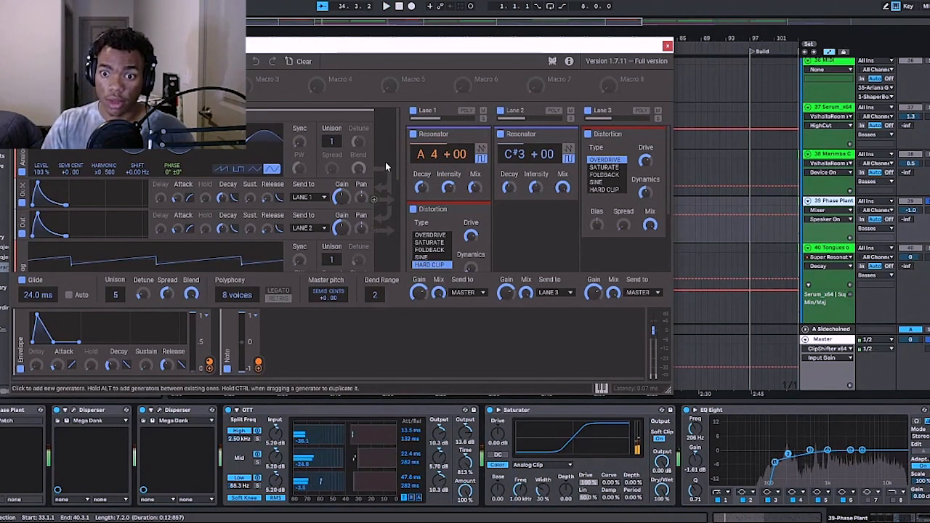
{"action": "scroll", "coordinate": [388, 156], "scroll_direction": "down", "scroll_amount": 5}
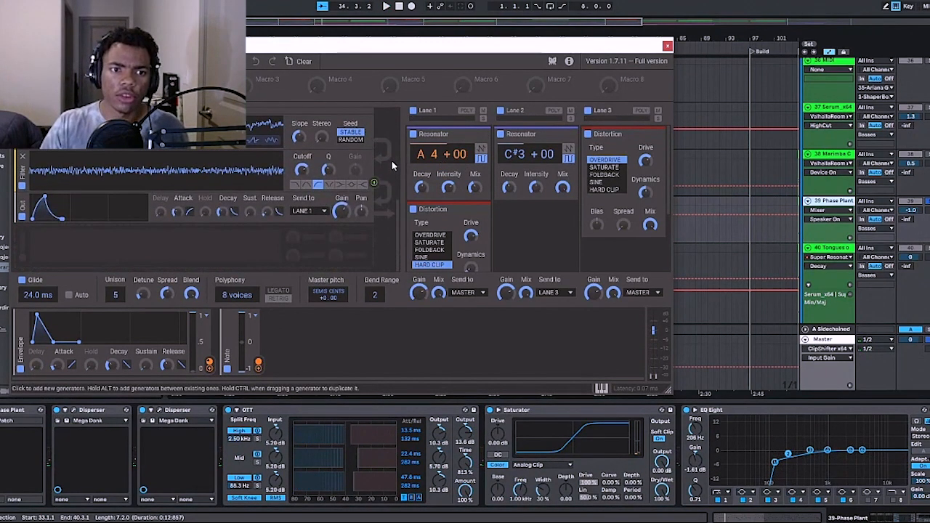
{"action": "scroll", "coordinate": [391, 164], "scroll_direction": "up", "scroll_amount": 2}
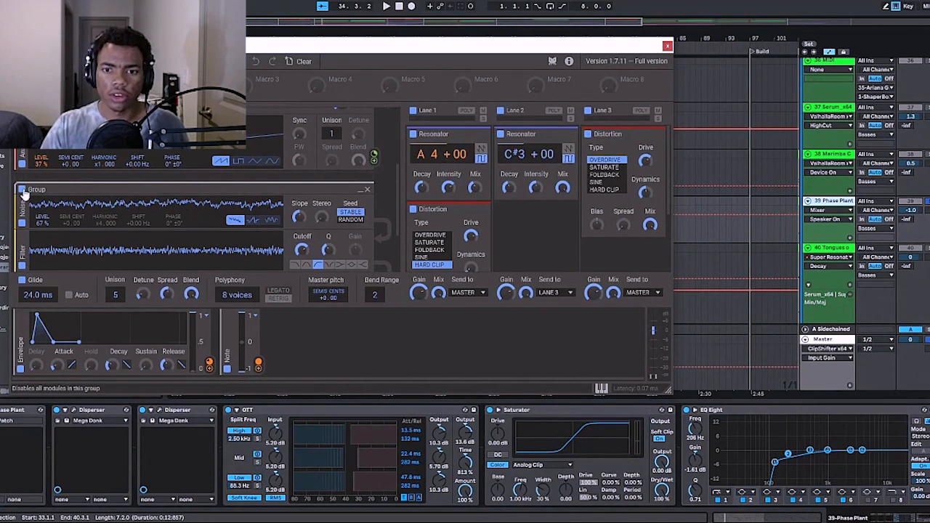
{"action": "scroll", "coordinate": [80, 168], "scroll_direction": "up", "scroll_amount": 1}
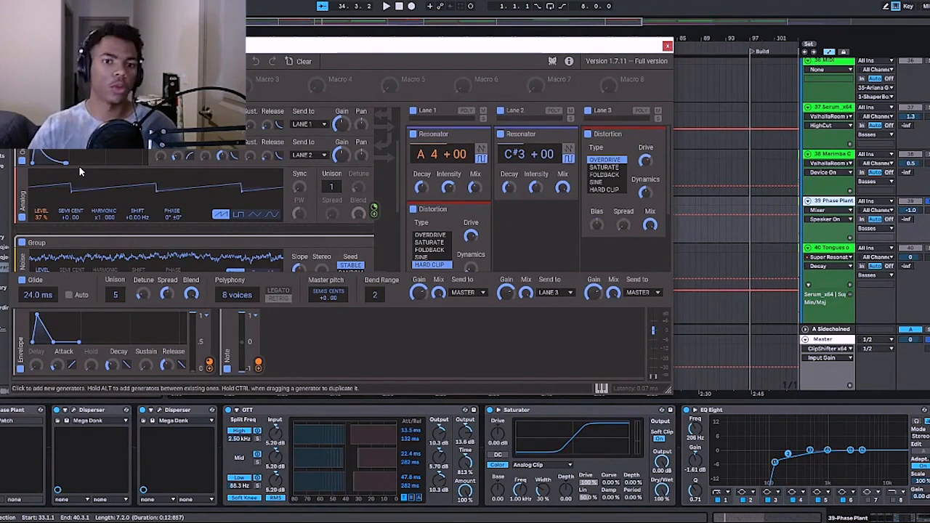
{"action": "scroll", "coordinate": [76, 170], "scroll_direction": "up", "scroll_amount": 1}
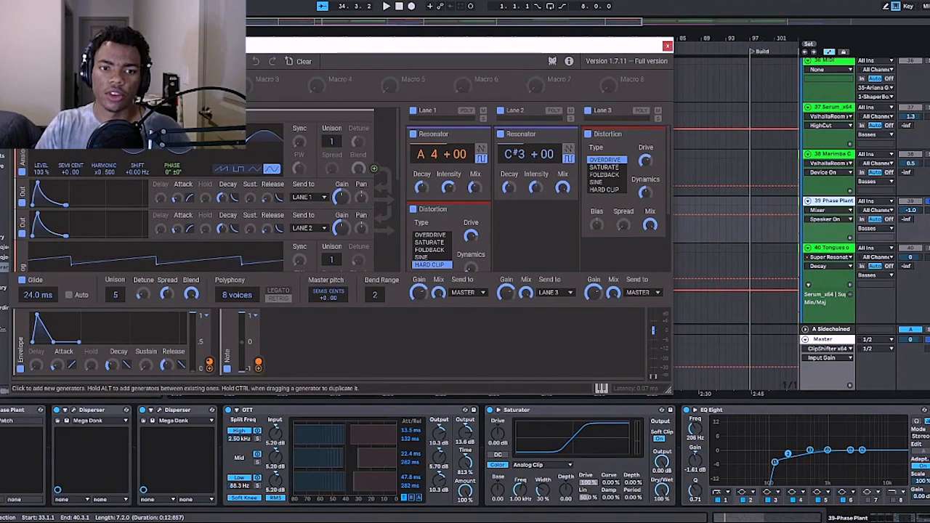
{"action": "scroll", "coordinate": [99, 231], "scroll_direction": "down", "scroll_amount": 1}
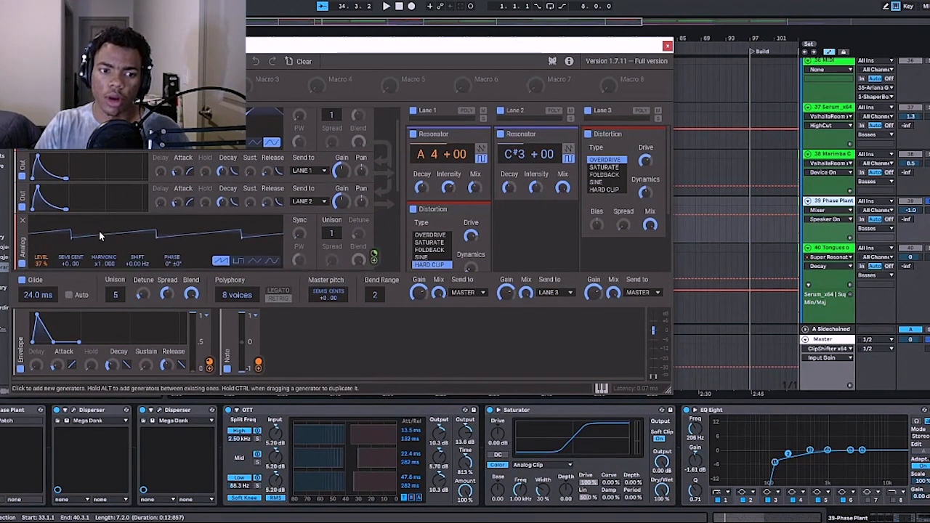
{"action": "scroll", "coordinate": [86, 244], "scroll_direction": "down", "scroll_amount": 2}
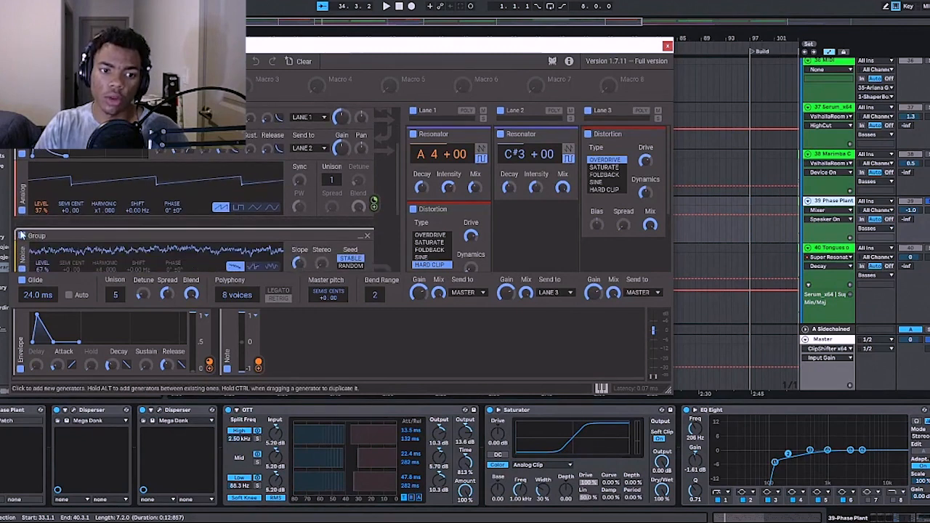
Step: Compare the Phase Plant sound with its noise group disabled and re-enabled, and close the instrument window
{"action": "left_click", "coordinate": [21, 236]}
{"action": "key", "text": "space"}
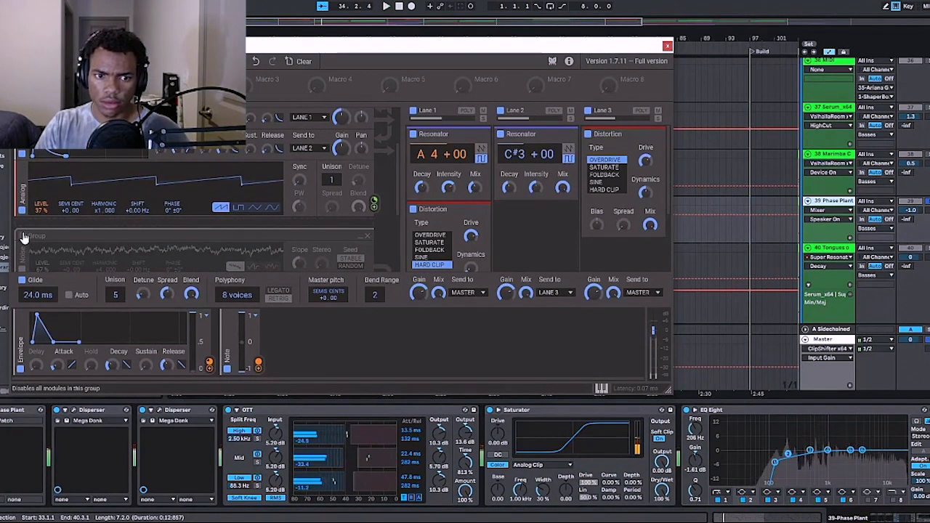
{"action": "left_click", "coordinate": [23, 236]}
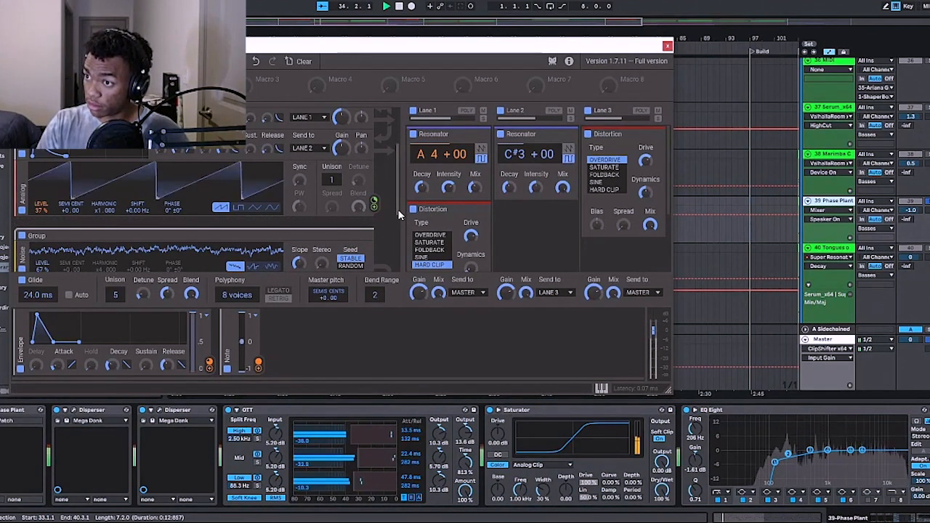
{"action": "key", "text": "space"}
{"action": "left_click", "coordinate": [667, 45]}
Step: Bypass both Disperser effects on the Phase Plant track, listen to the result, and re-enable them for comparison
{"action": "scroll", "coordinate": [786, 219], "scroll_direction": "down", "scroll_amount": 1}
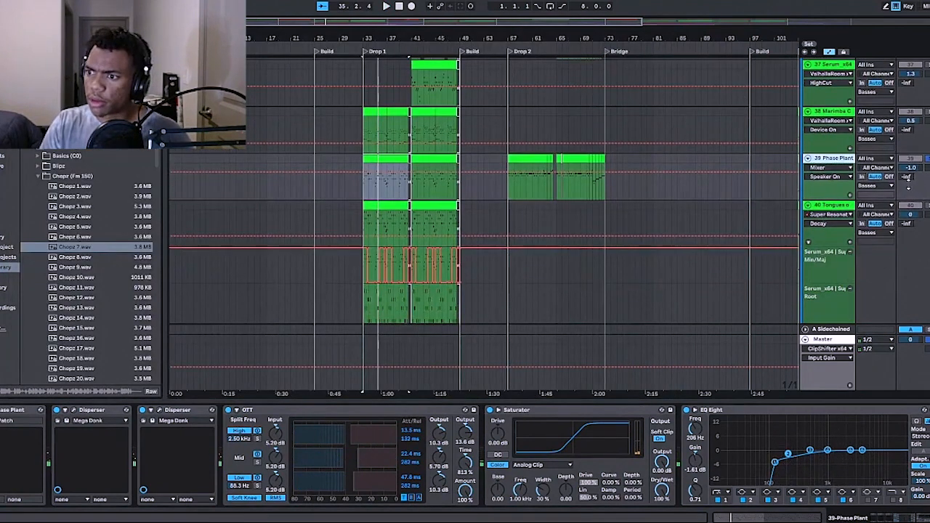
{"action": "scroll", "coordinate": [907, 187], "scroll_direction": "down", "scroll_amount": 1}
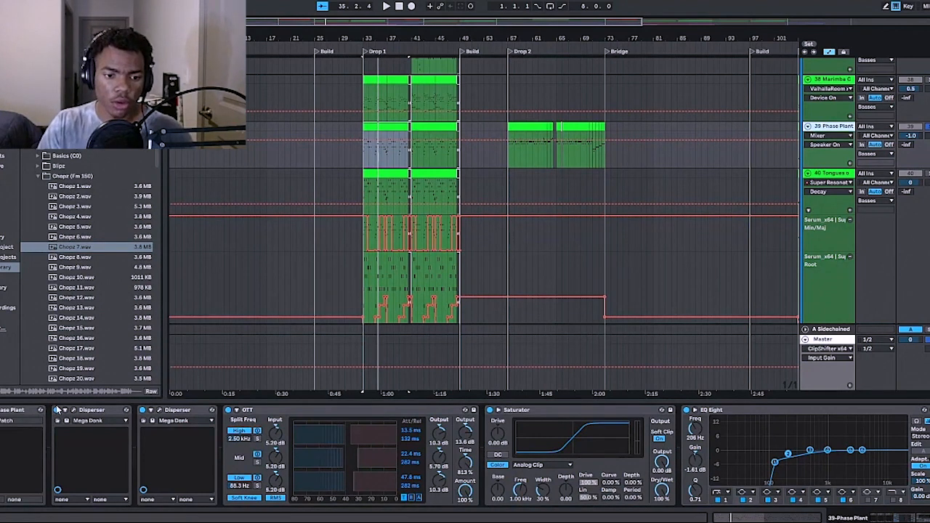
{"action": "left_click", "coordinate": [102, 412]}
{"action": "key", "text": "0"}
{"action": "left_click", "coordinate": [142, 410]}
{"action": "key", "text": "space"}
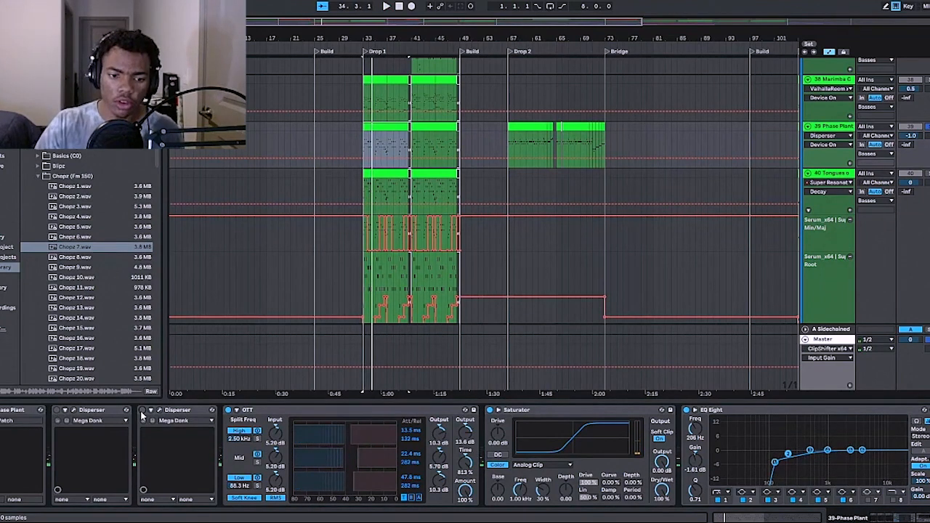
{"action": "left_click", "coordinate": [56, 410]}
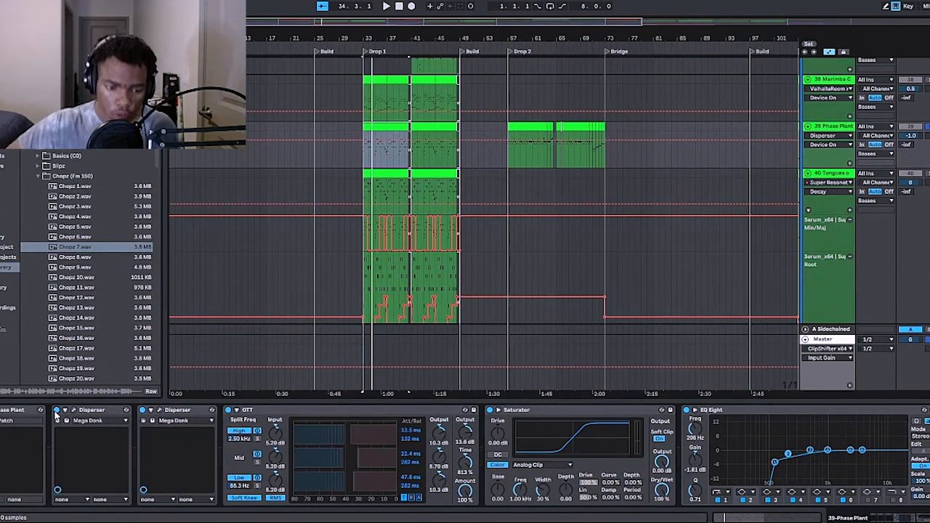
{"action": "key", "text": "space"}
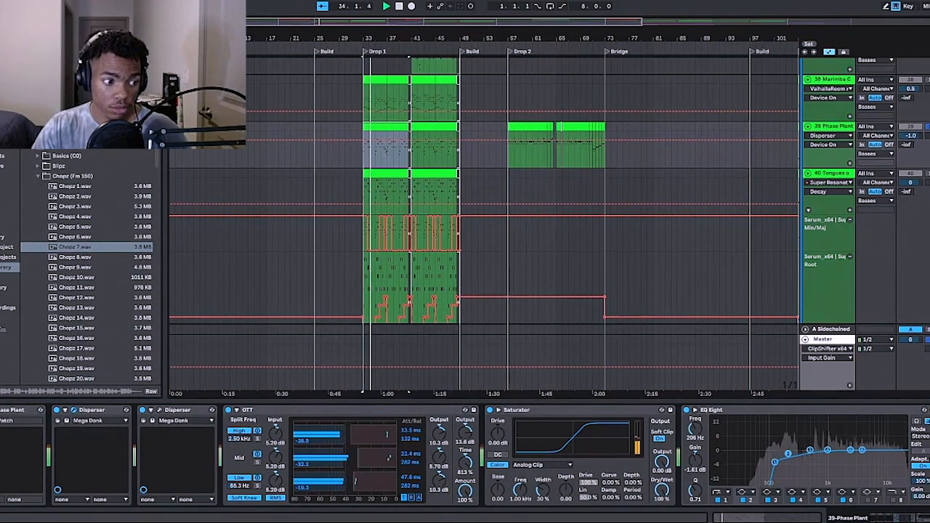
Step: Open both Disperser effects side by side to compare their amount, frequency and pinch settings, and close the first one
{"action": "left_click_drag", "start_coordinate": [336, 304], "coordinate": [434, 194]}
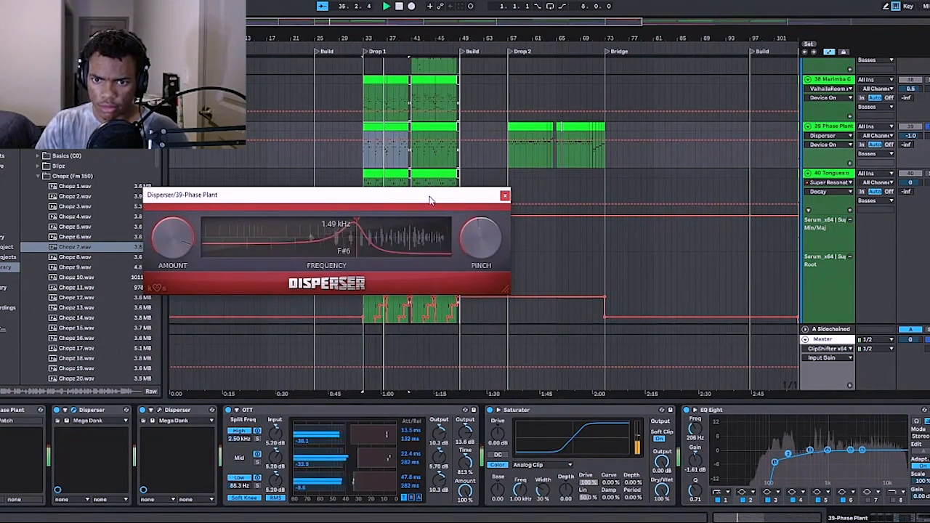
{"action": "key", "text": "space"}
{"action": "left_click", "coordinate": [160, 419]}
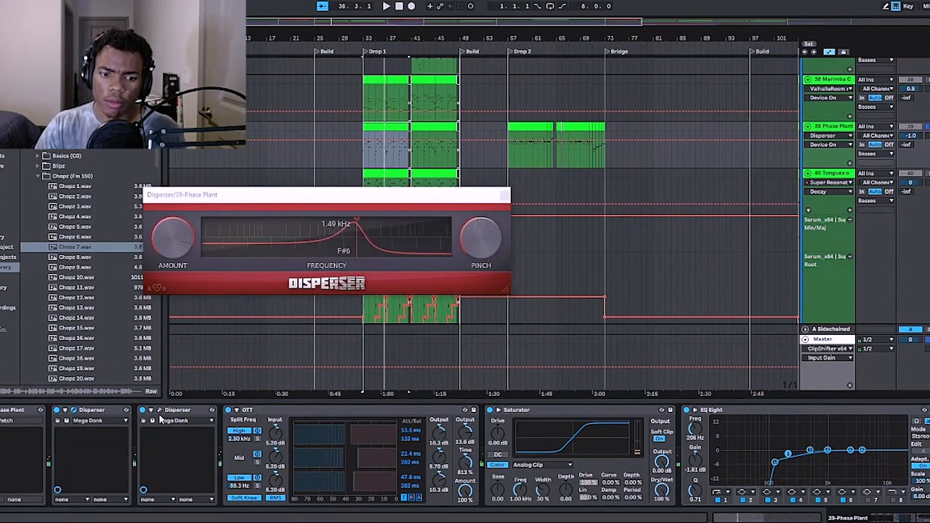
{"action": "left_click", "coordinate": [154, 420]}
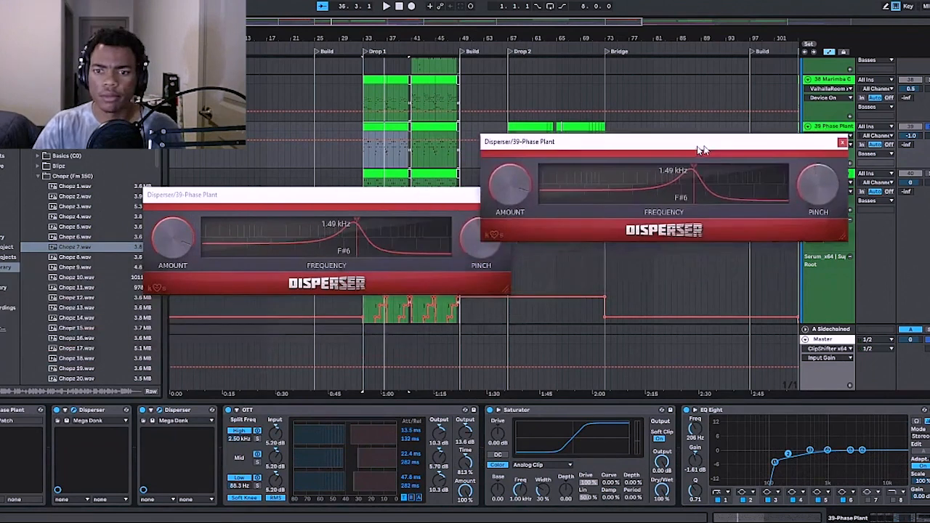
{"action": "left_click_drag", "start_coordinate": [693, 153], "coordinate": [729, 198]}
{"action": "left_click", "coordinate": [504, 196]}
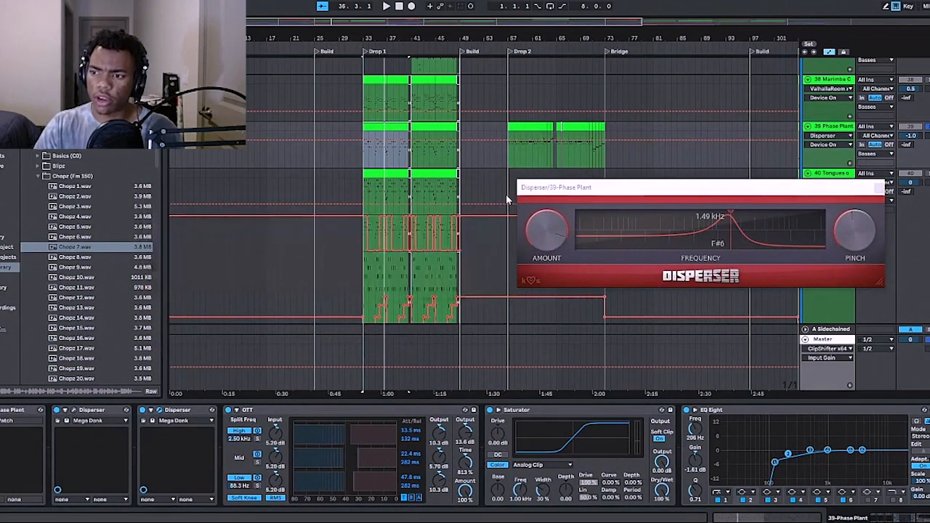
Step: Close the remaining Disperser window and solo the Tongues of Fire track, with the insert marker at the start of Drop 1
{"action": "left_click", "coordinate": [879, 187]}
{"action": "left_click", "coordinate": [362, 187]}
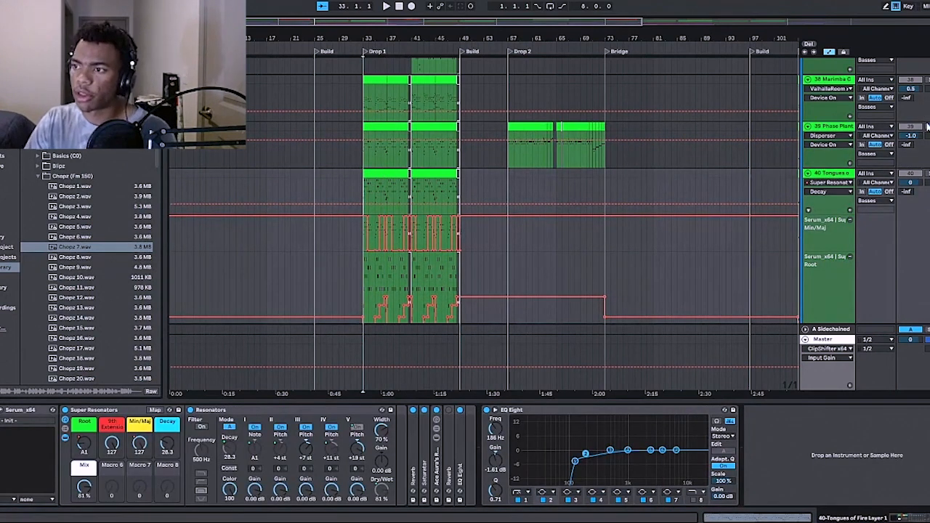
{"action": "left_click", "coordinate": [926, 173]}
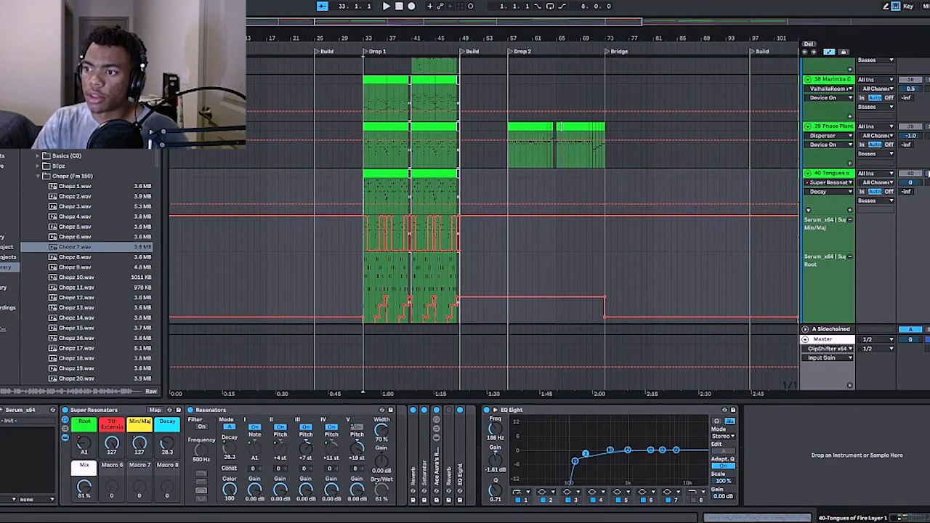
{"action": "left_click", "coordinate": [838, 177]}
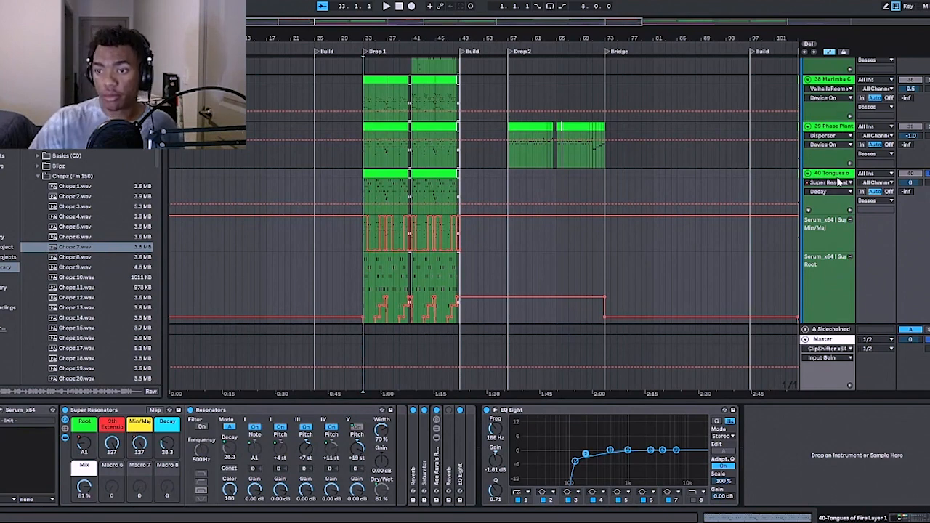
Step: Compare the first Drop 1 clips of Tongues of Fire, Marimba and Phase Plant, and audition the Tongues of Fire clip
{"action": "left_click", "coordinate": [389, 175]}
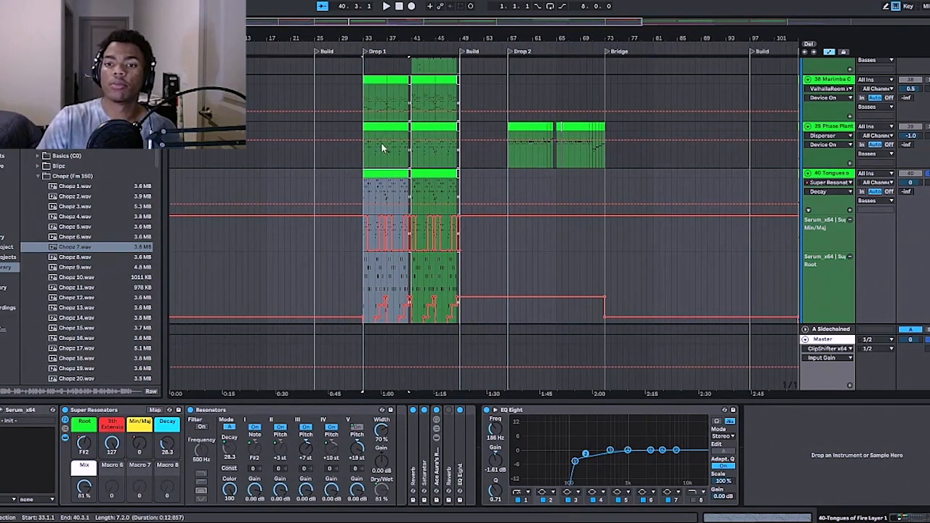
{"action": "left_click", "coordinate": [376, 78]}
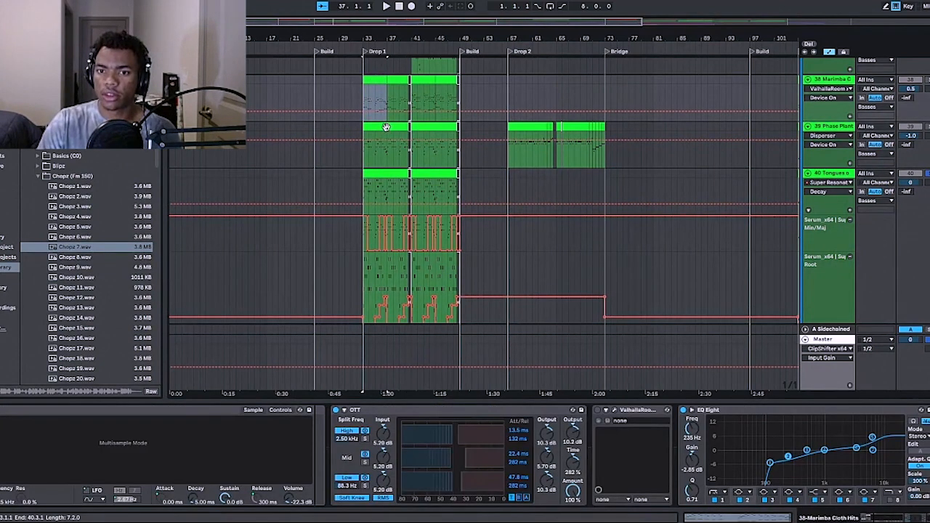
{"action": "left_click", "coordinate": [385, 127]}
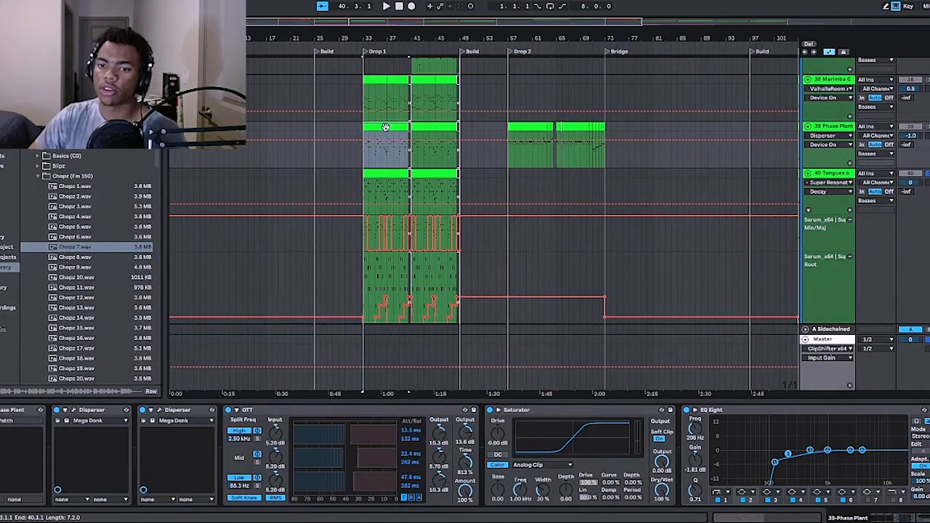
{"action": "left_click", "coordinate": [396, 173]}
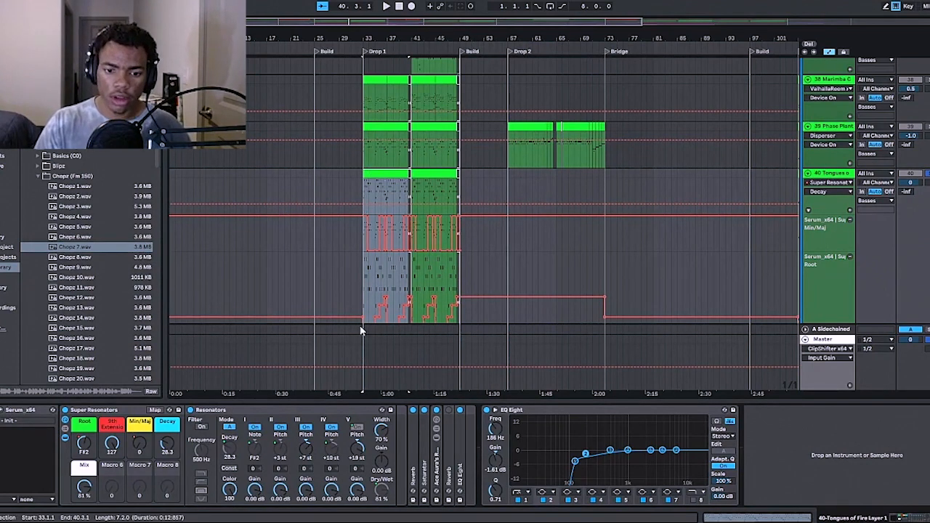
{"action": "key", "text": "space"}
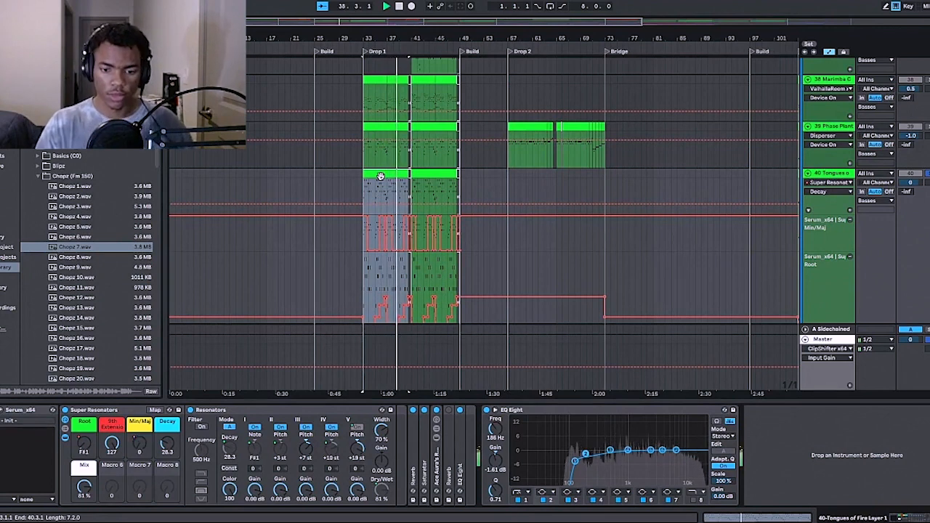
{"action": "left_click_drag", "start_coordinate": [91, 445], "coordinate": [91, 434]}
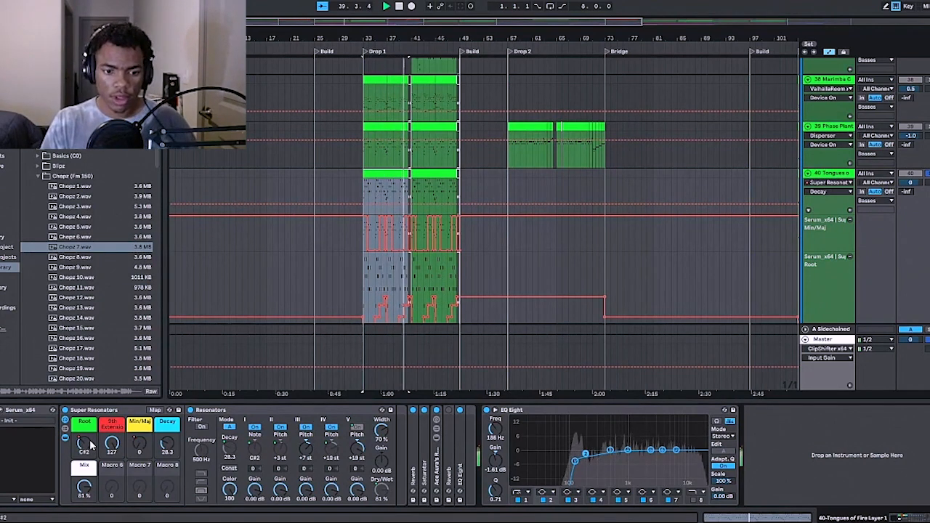
{"action": "key", "text": "space"}
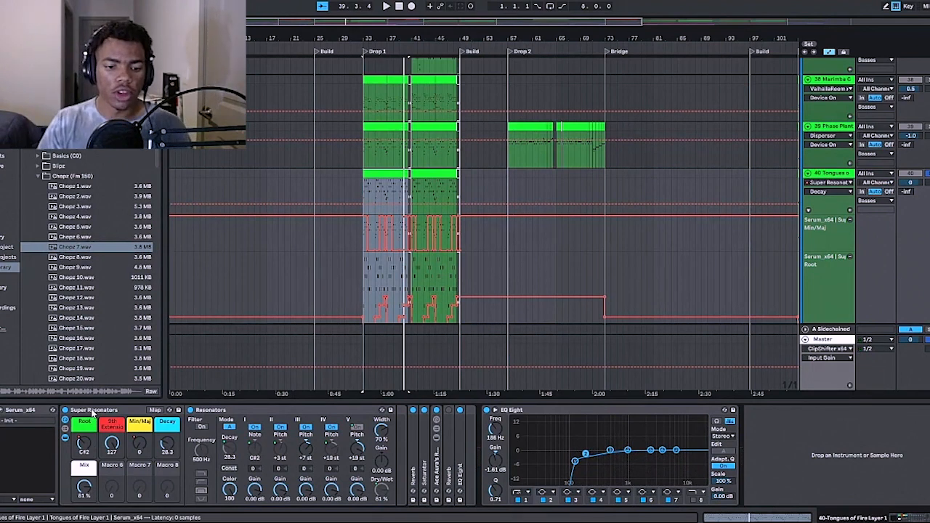
Step: Examine the Root and Min/Maj macro automation of the Super Resonators rack and the Resonators pitches they control
{"action": "left_click", "coordinate": [84, 443]}
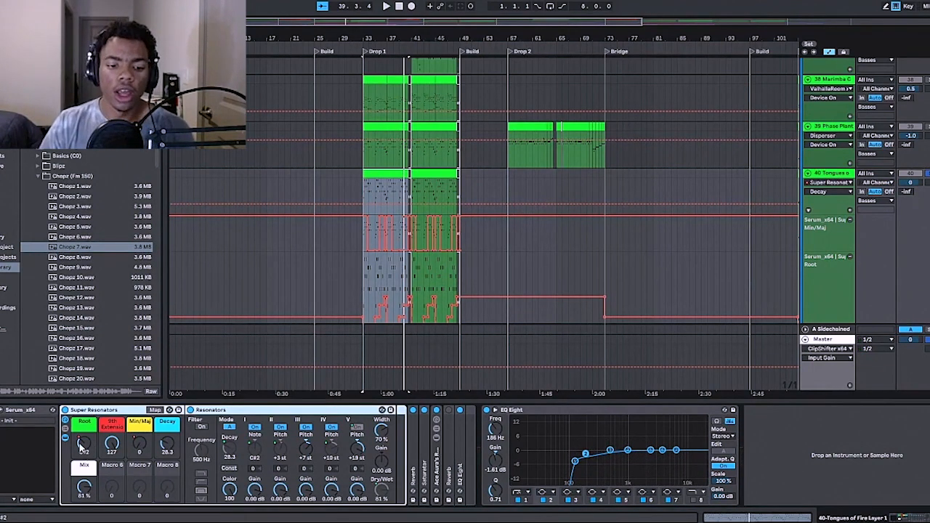
{"action": "left_click", "coordinate": [84, 443]}
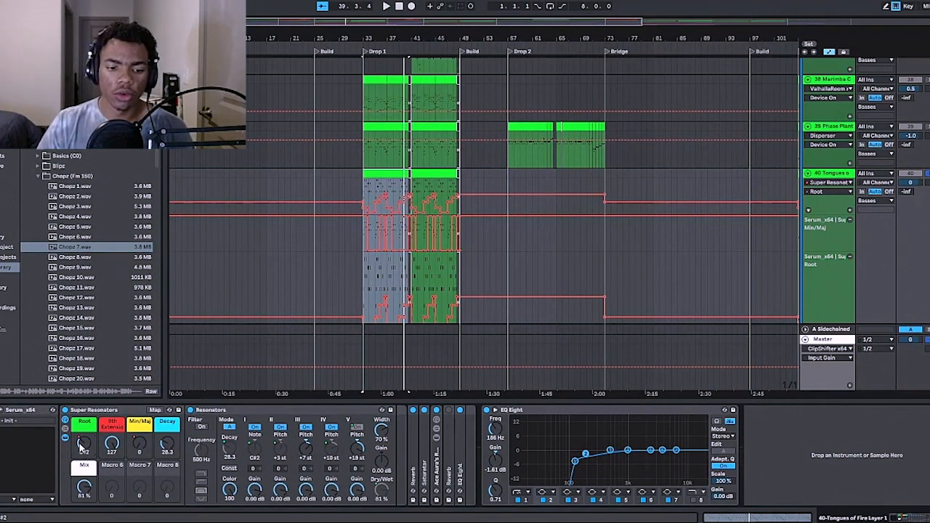
{"action": "left_click", "coordinate": [145, 449]}
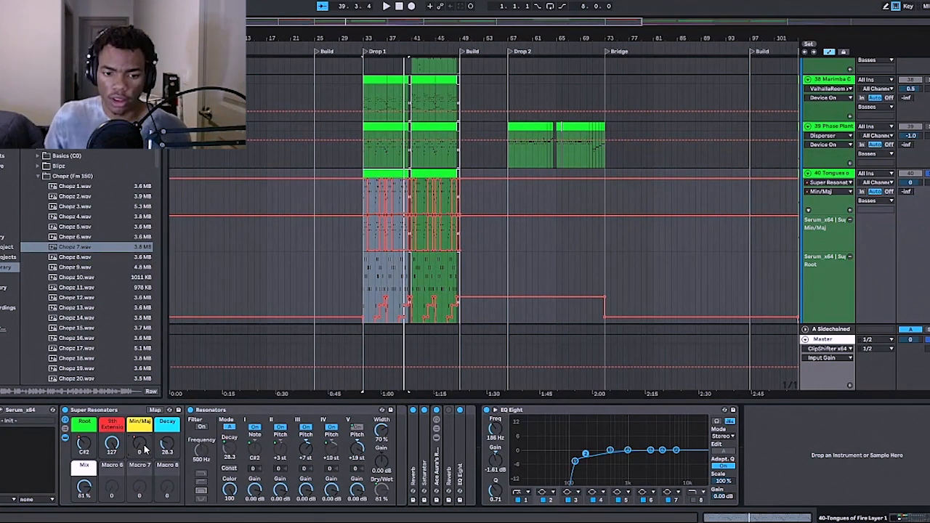
{"action": "left_click", "coordinate": [281, 450]}
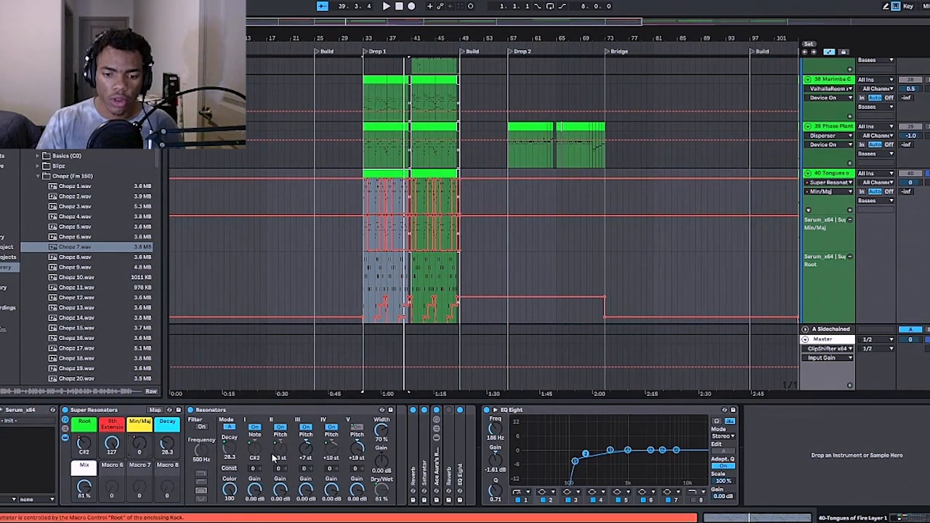
{"action": "left_click", "coordinate": [84, 445]}
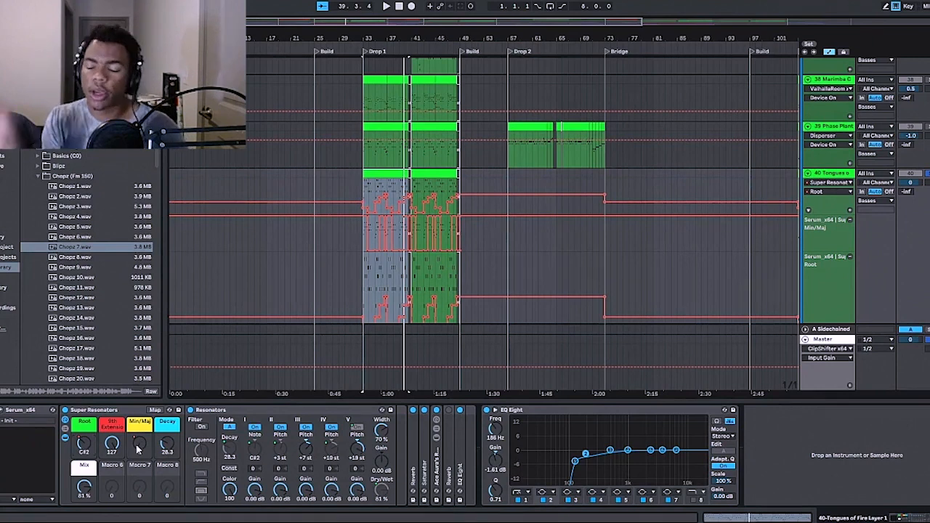
Step: Audition the Tongues of Fire track from bar 37 in Drop 1
{"action": "left_click", "coordinate": [364, 164]}
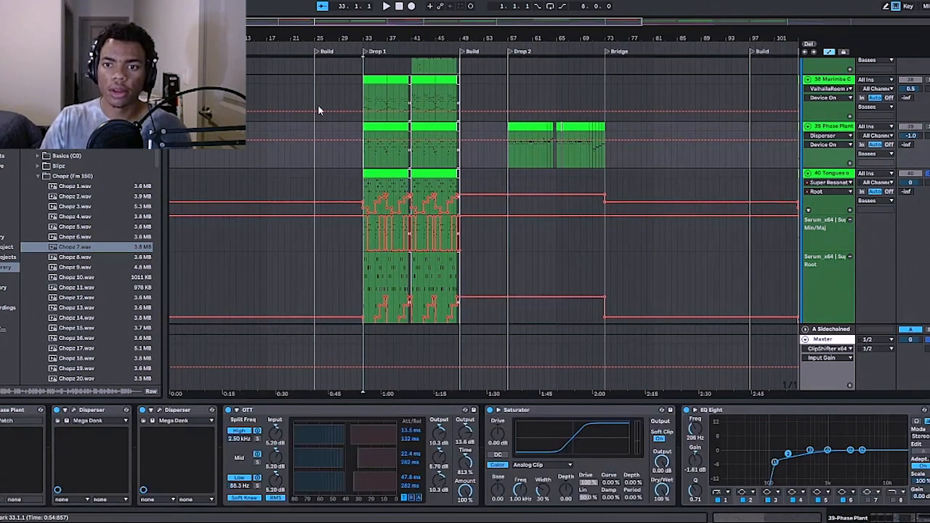
{"action": "left_click", "coordinate": [386, 189]}
{"action": "key", "text": "space"}
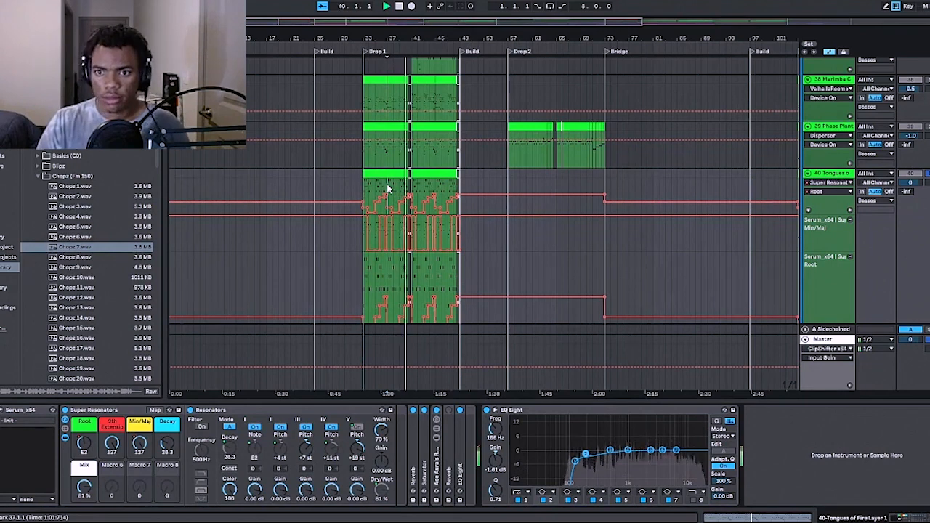
{"action": "key", "text": "space"}
Step: Open the Tongues of Fire track's Serum, examine its oscillators, filter and Flanger and Chorus effects while auditioning it, and close the window
{"action": "scroll", "coordinate": [388, 193], "scroll_direction": "down", "scroll_amount": 3}
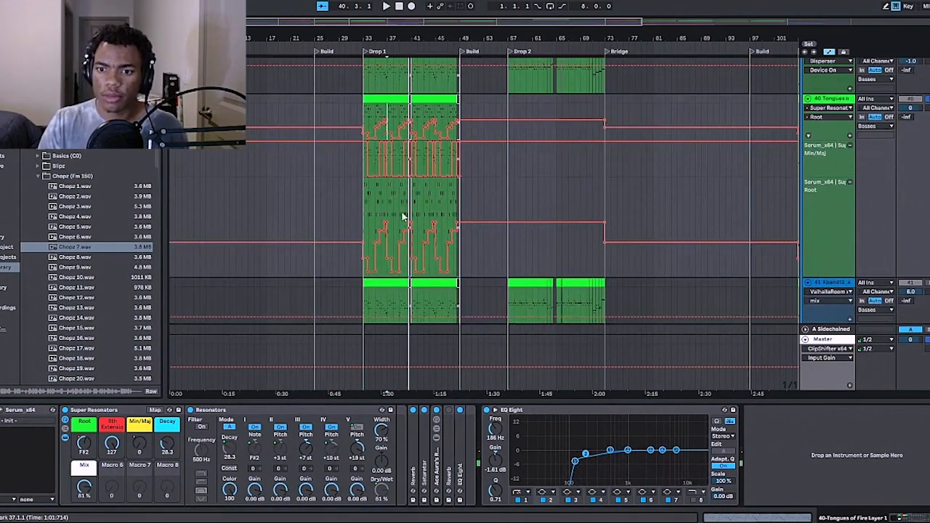
{"action": "left_click", "coordinate": [364, 208]}
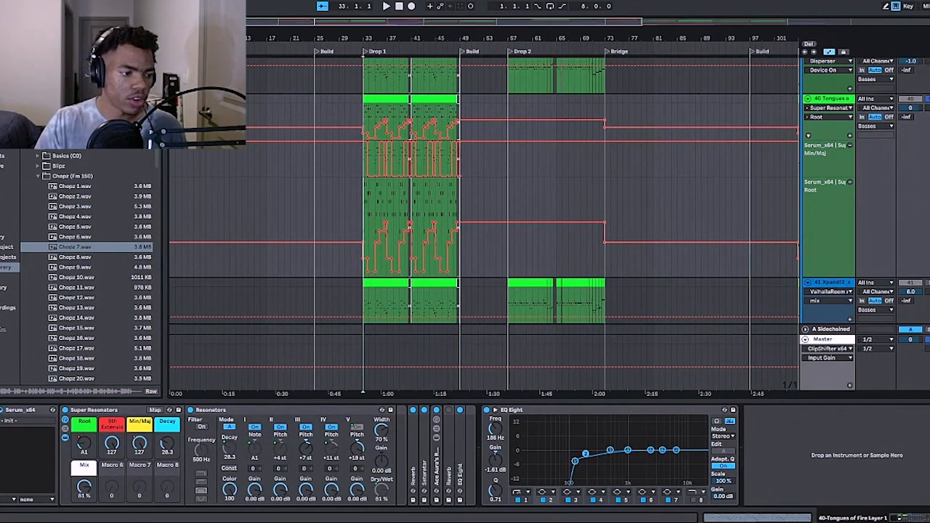
{"action": "left_click_drag", "start_coordinate": [2, 321], "coordinate": [575, 57]}
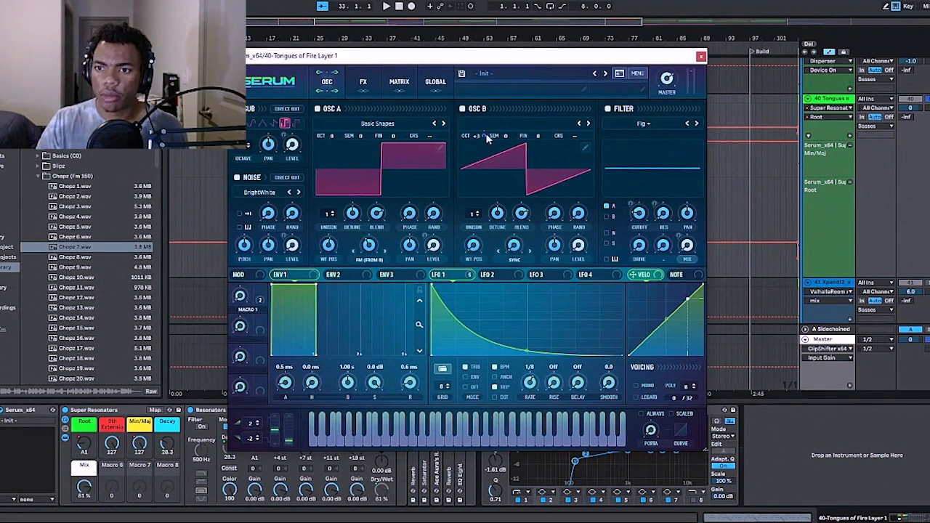
{"action": "left_click", "coordinate": [364, 83]}
{"action": "left_click", "coordinate": [327, 83]}
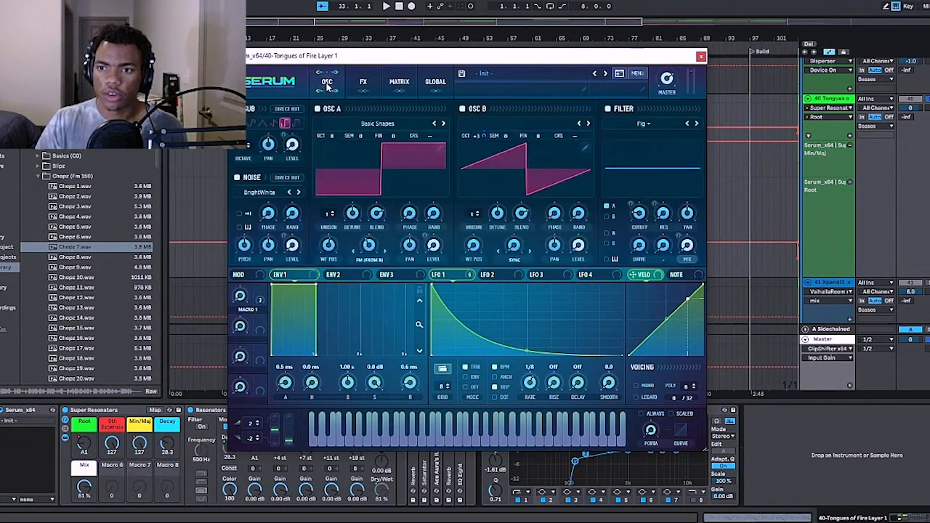
{"action": "left_click", "coordinate": [363, 82]}
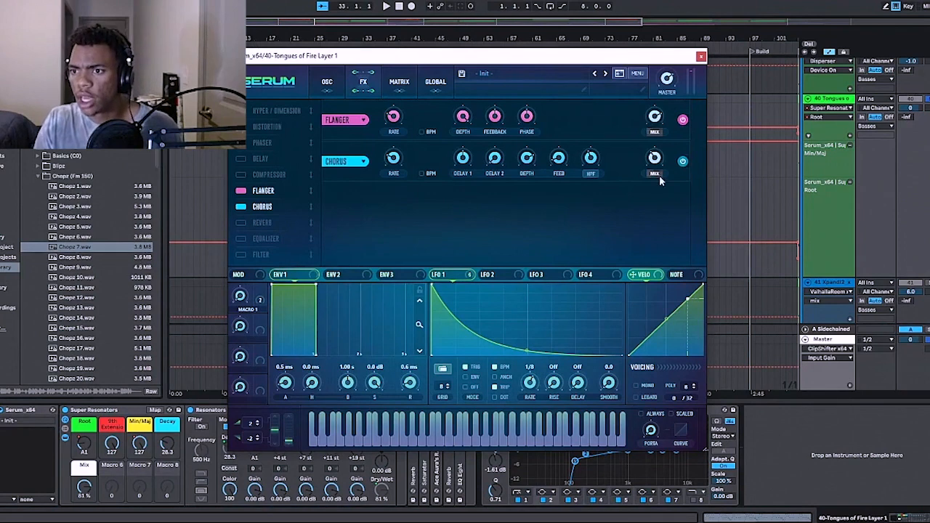
{"action": "left_click", "coordinate": [328, 83]}
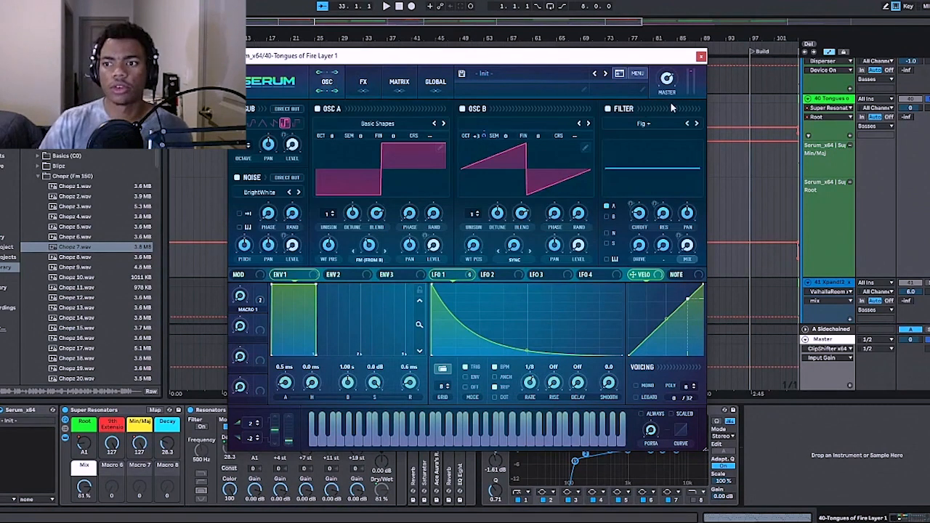
{"action": "left_click", "coordinate": [624, 108]}
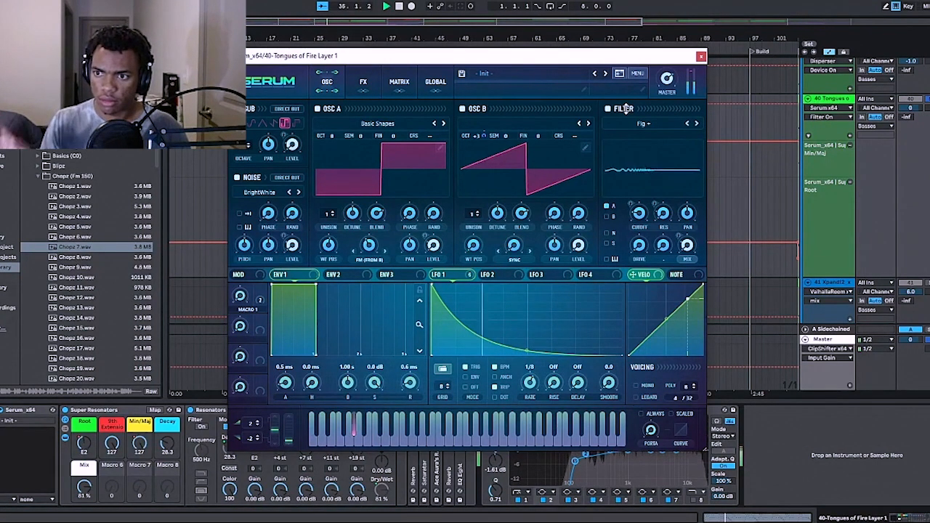
{"action": "left_click", "coordinate": [700, 56]}
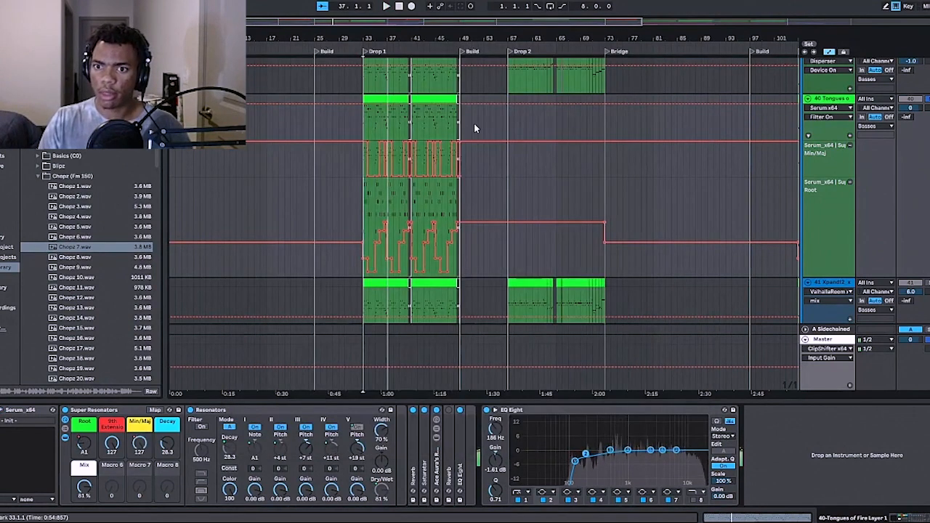
Step: Collapse the Tongues of Fire, Phase Plant, Marimba and Serum bass tracks in the arrangement
{"action": "scroll", "coordinate": [700, 83], "scroll_direction": "down", "scroll_amount": 2}
{"action": "scroll", "coordinate": [701, 90], "scroll_direction": "down", "scroll_amount": 1}
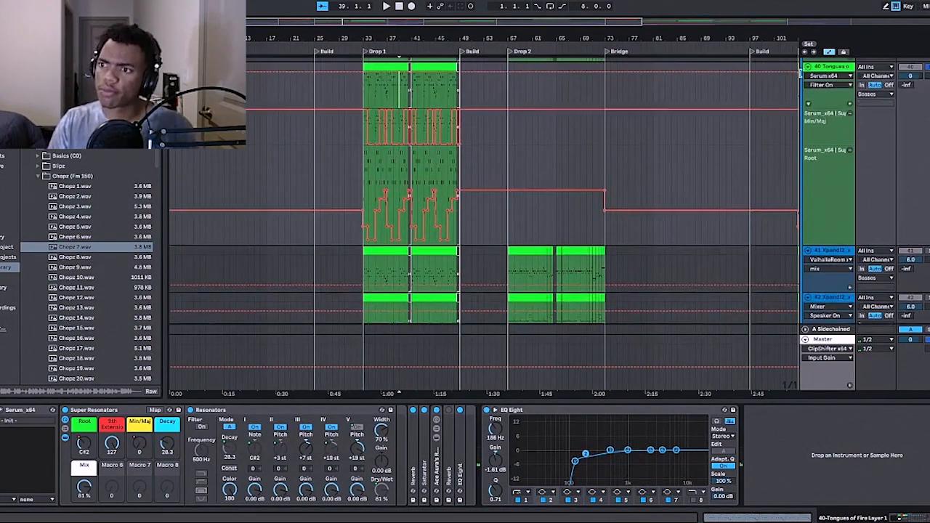
{"action": "scroll", "coordinate": [806, 85], "scroll_direction": "down", "scroll_amount": 1}
{"action": "left_click", "coordinate": [806, 84]}
{"action": "scroll", "coordinate": [806, 86], "scroll_direction": "up", "scroll_amount": 2}
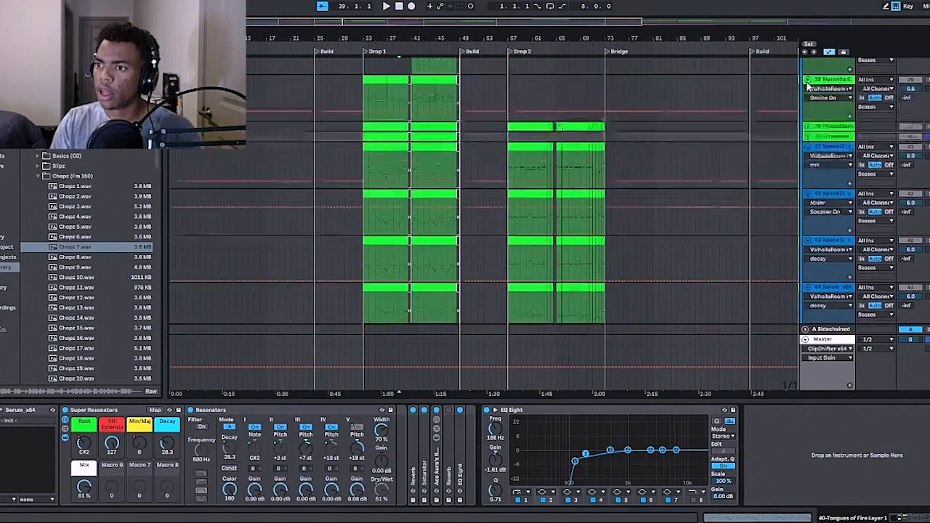
{"action": "left_click", "coordinate": [807, 101]}
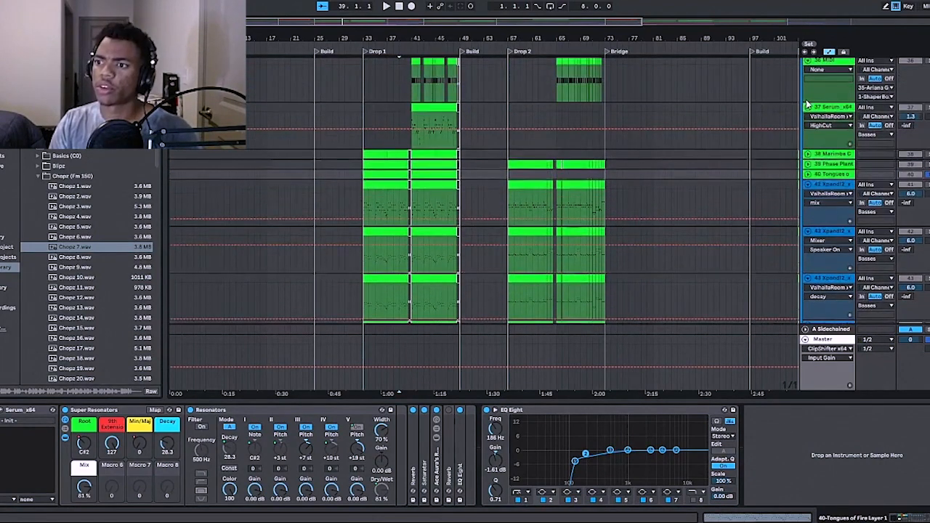
{"action": "scroll", "coordinate": [808, 101], "scroll_direction": "up", "scroll_amount": 1}
{"action": "left_click", "coordinate": [810, 67]}
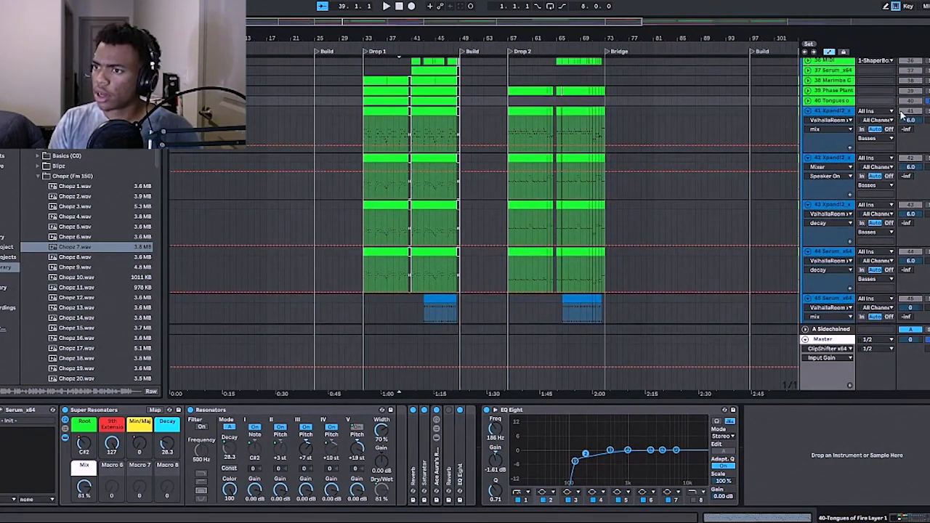
Step: Audition the first Drop 1 clip of Xpand!2 track 41 from bar 33
{"action": "left_click", "coordinate": [378, 110]}
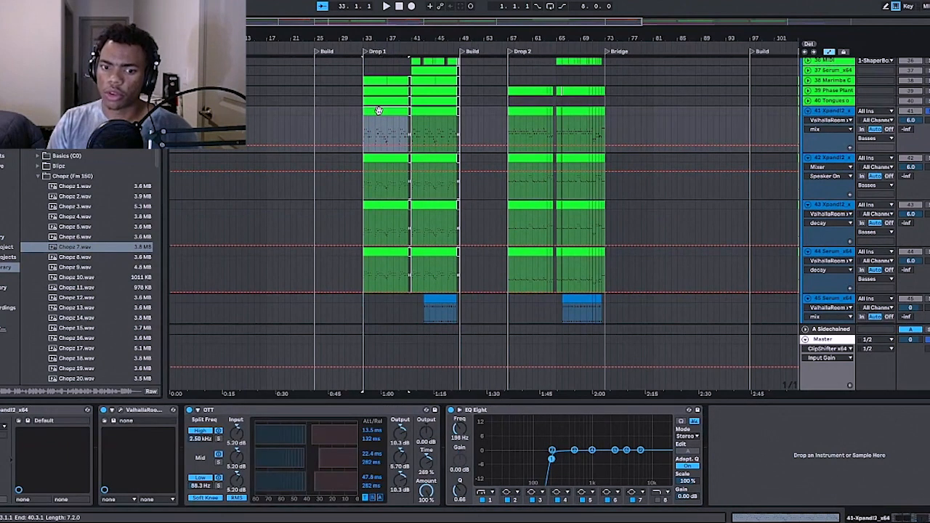
{"action": "key", "text": "space"}
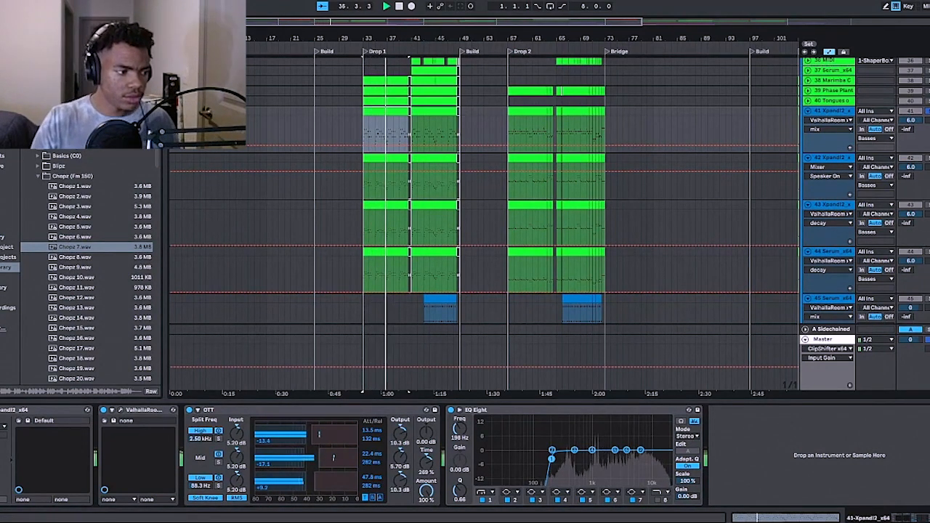
{"action": "left_click", "coordinate": [364, 190]}
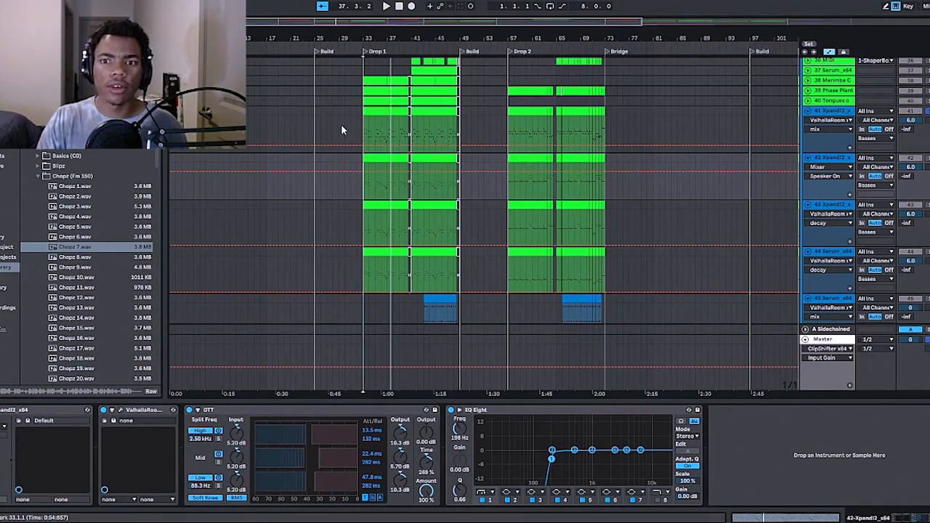
Step: Replay the start of the track 41 clip, then open its Xpand!2 instrument and examine the Hard Panpipes part
{"action": "left_click", "coordinate": [369, 110]}
{"action": "key", "text": "space"}
{"action": "key", "text": "space"}
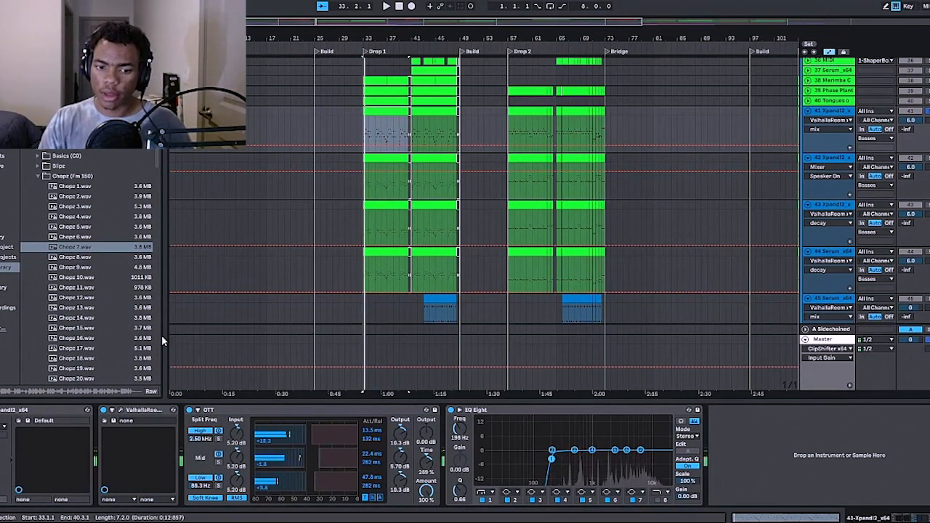
{"action": "left_click", "coordinate": [27, 419]}
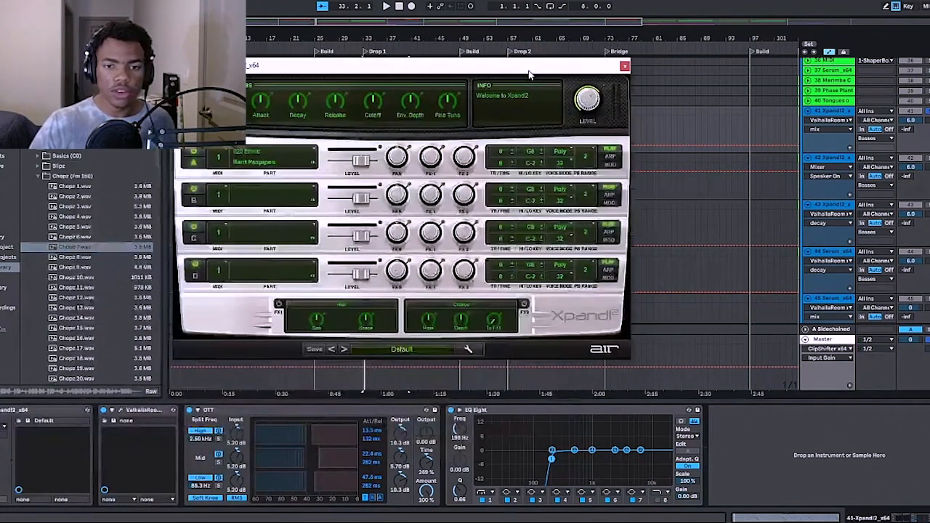
{"action": "left_click_drag", "start_coordinate": [541, 69], "coordinate": [563, 55]}
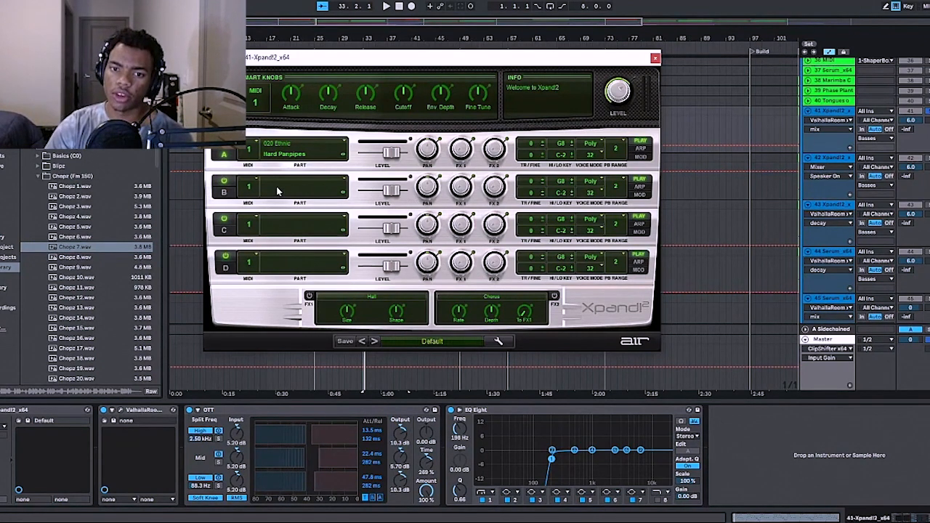
Step: Load Poly Triangle from the Basics category into part B of Xpand!2 and switch part B off
{"action": "left_click", "coordinate": [342, 194]}
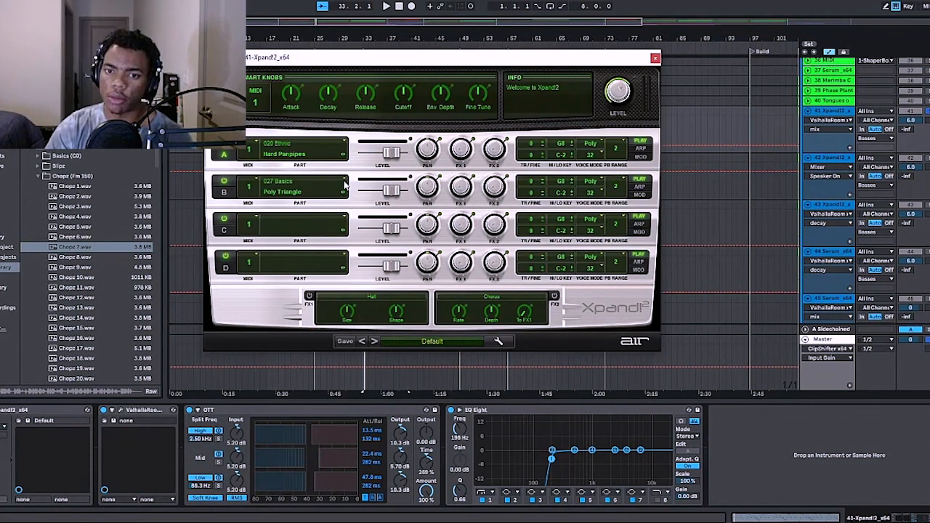
{"action": "left_click", "coordinate": [224, 180]}
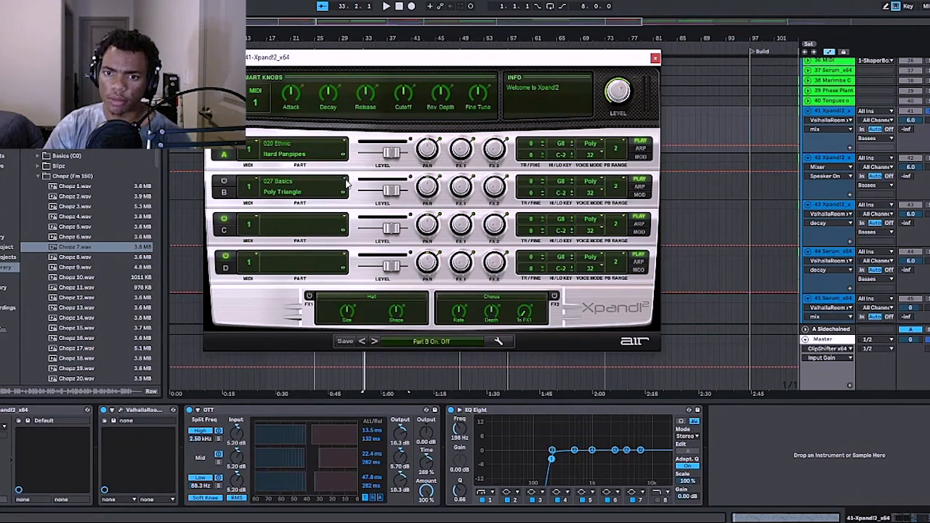
Step: Browse the sound categories for Xpand!2 part B, including Bells, and close the instrument window
{"action": "left_click", "coordinate": [346, 182]}
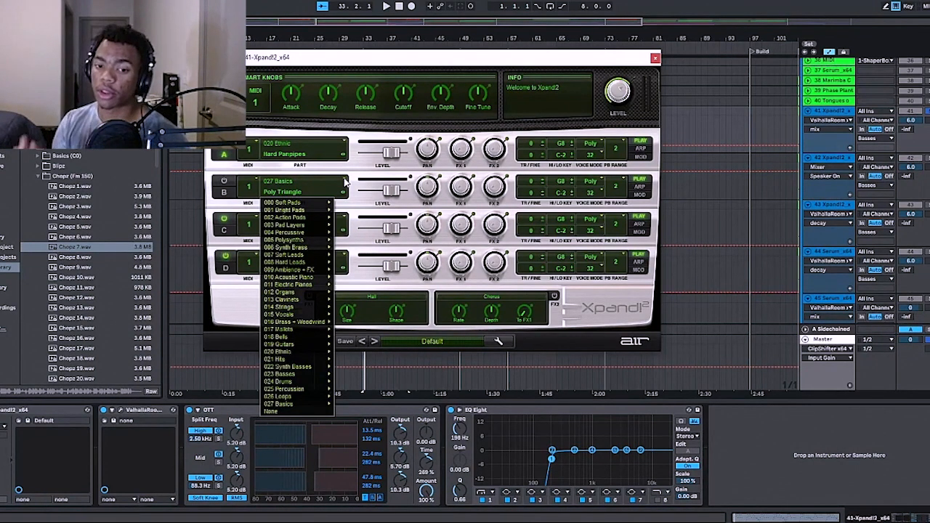
{"action": "mouse_move", "coordinate": [293, 285]}
{"action": "mouse_move", "coordinate": [305, 257]}
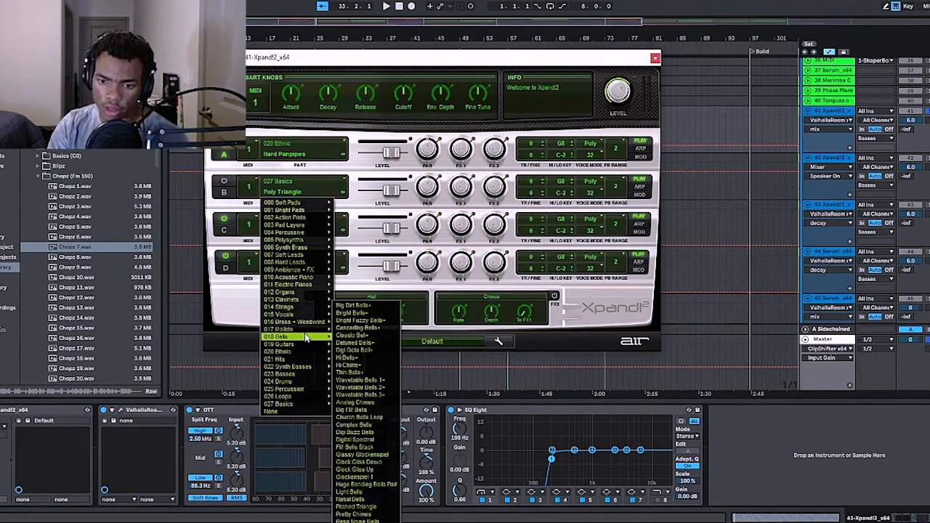
{"action": "left_click", "coordinate": [349, 176]}
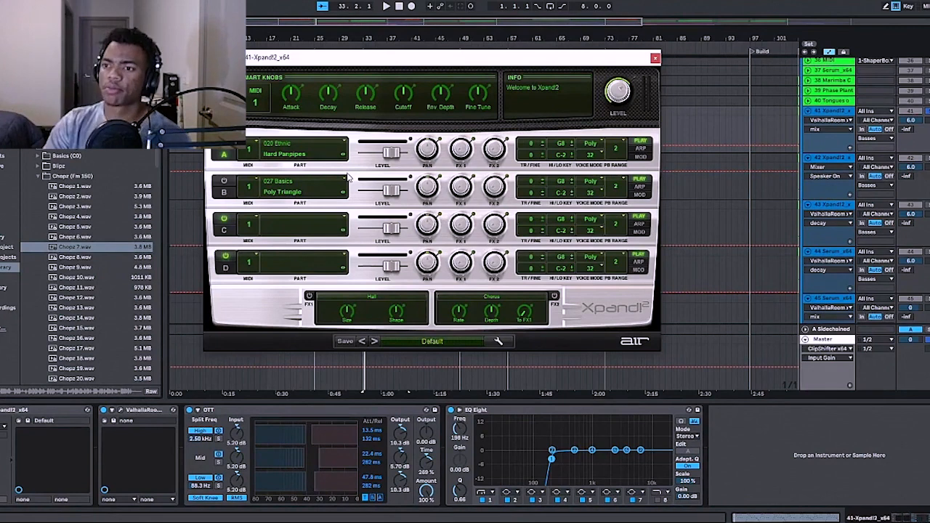
{"action": "left_click", "coordinate": [655, 57]}
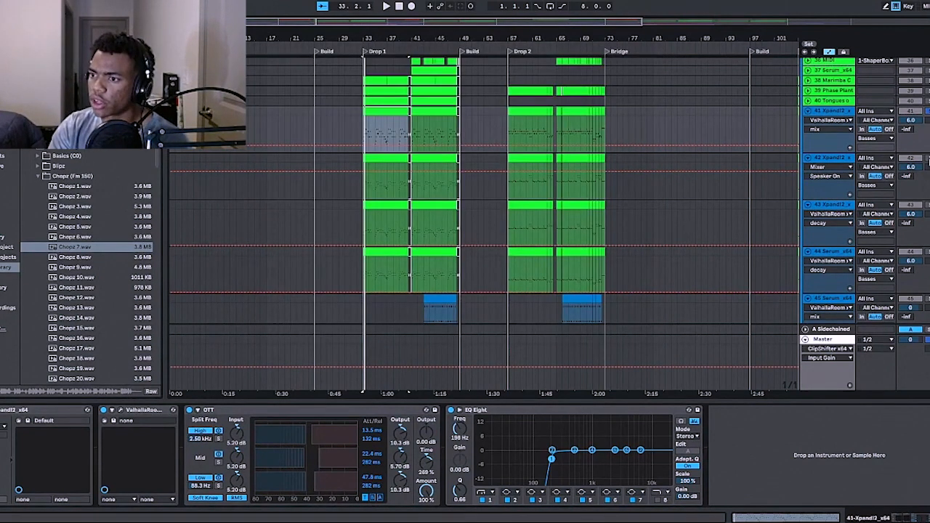
Step: Examine the effect chains of Xpand!2 tracks 43 and 42, including their OTT and EQ Eight settings
{"action": "left_click", "coordinate": [839, 204]}
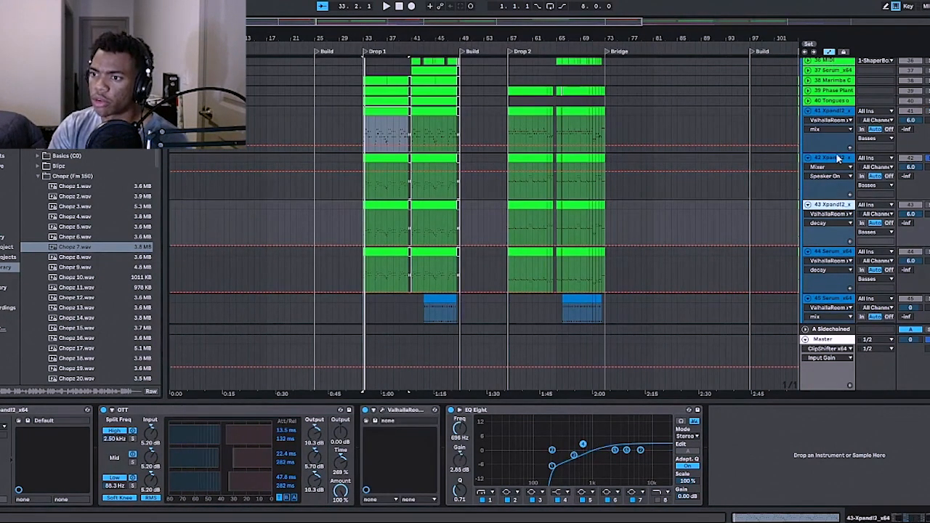
{"action": "left_click", "coordinate": [837, 159]}
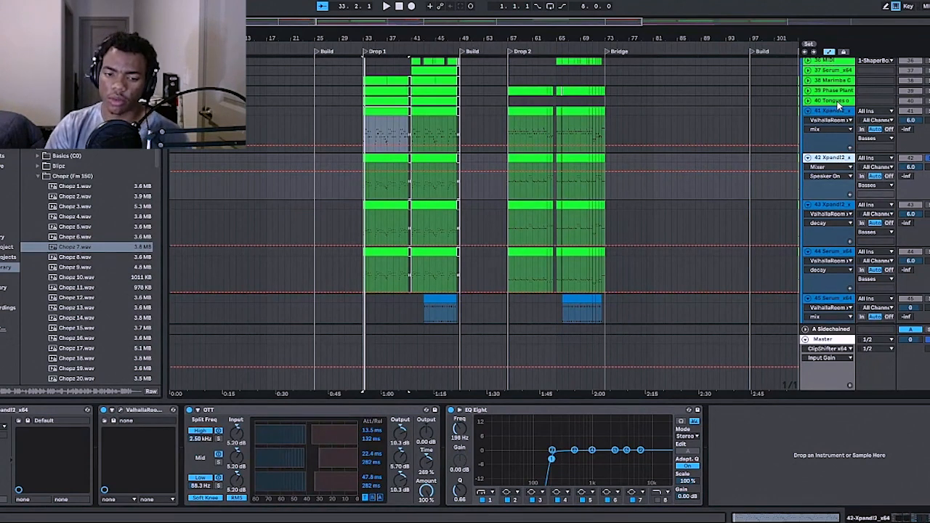
{"action": "left_click", "coordinate": [426, 489]}
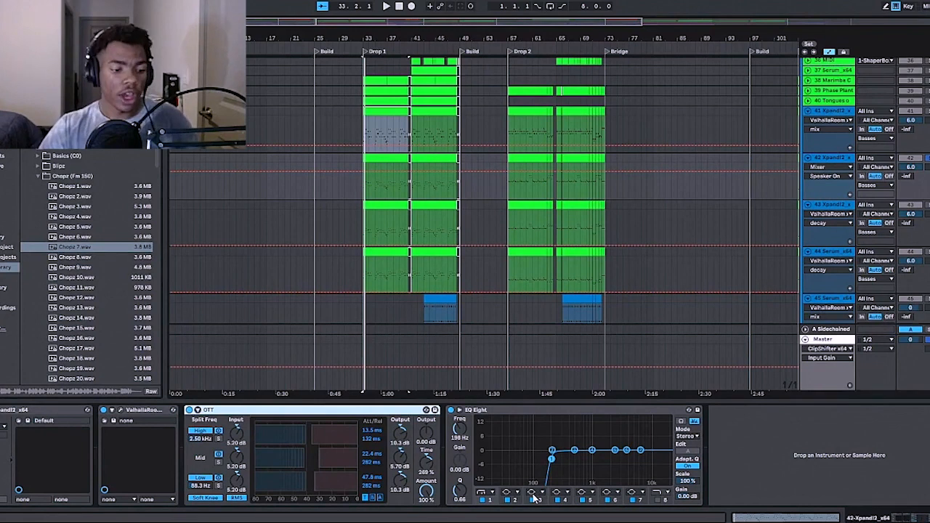
Step: Expand the folded EQ Eight on the Tongues of Fire track, examine its curve, and fold it again
{"action": "left_click", "coordinate": [828, 110]}
{"action": "left_click", "coordinate": [829, 101]}
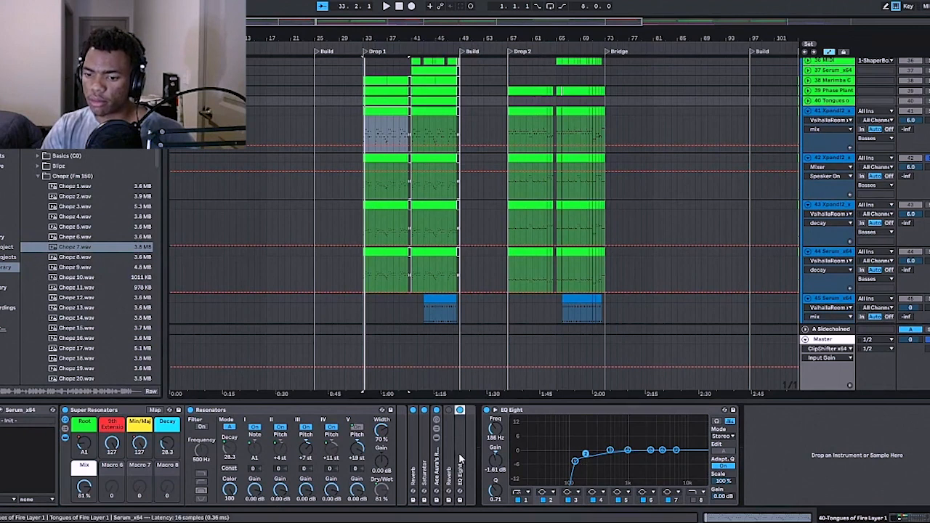
{"action": "left_click", "coordinate": [460, 416]}
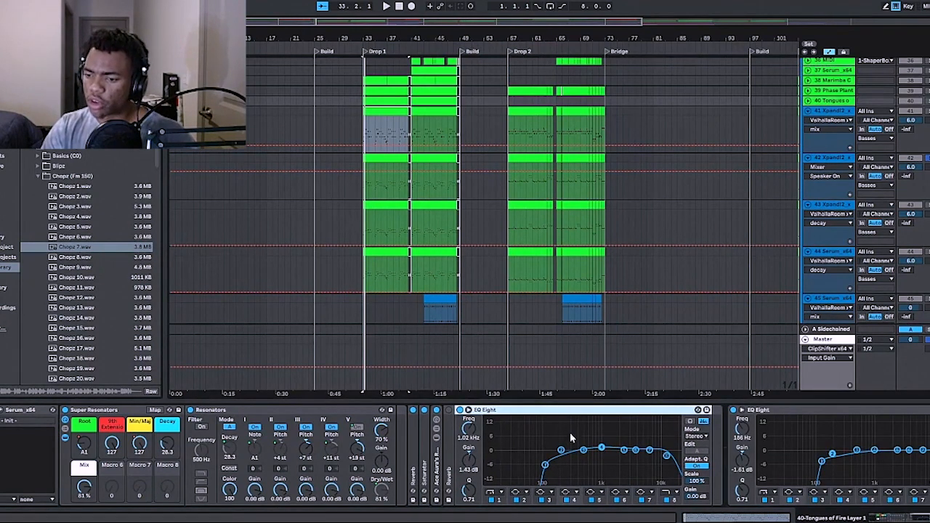
{"action": "key", "text": "Delete"}
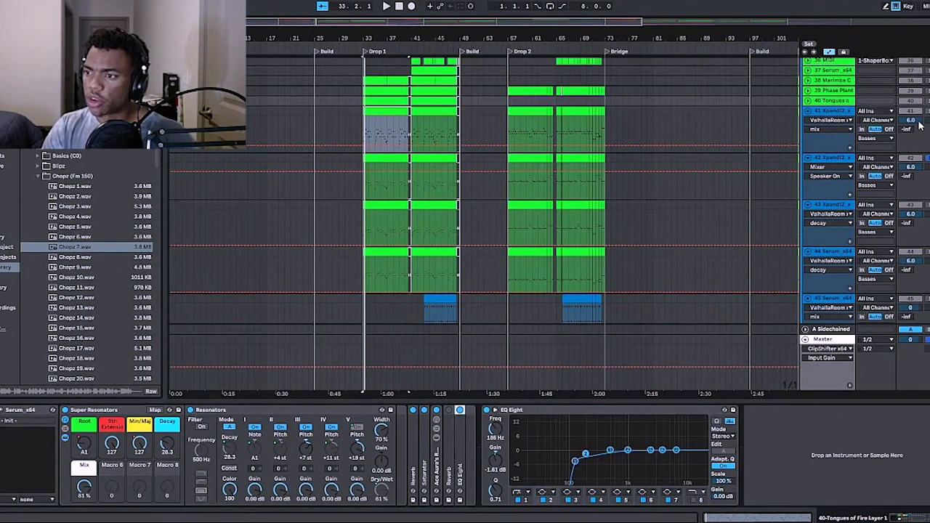
Step: Compare the EQ Eight curves on Xpand!2 track 41, the Phase Plant track and the Marimba track
{"action": "left_click", "coordinate": [832, 112]}
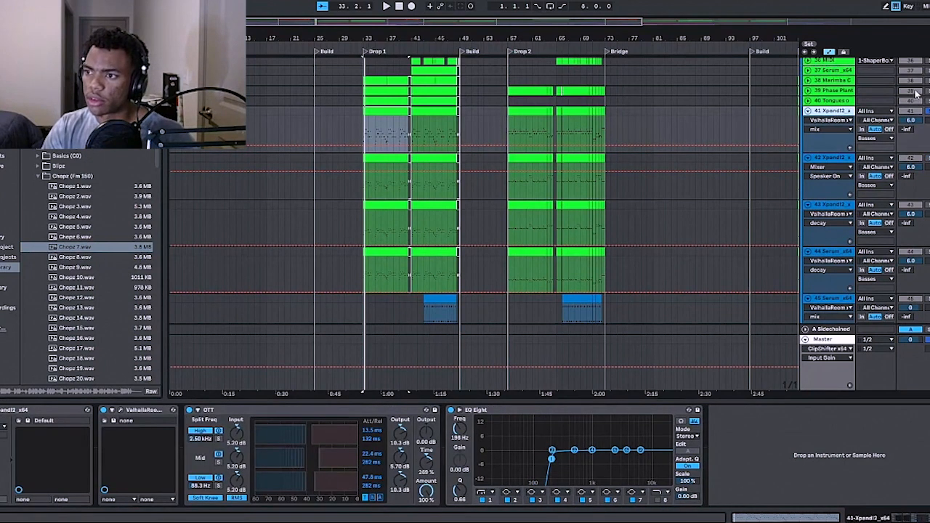
{"action": "left_click", "coordinate": [841, 91]}
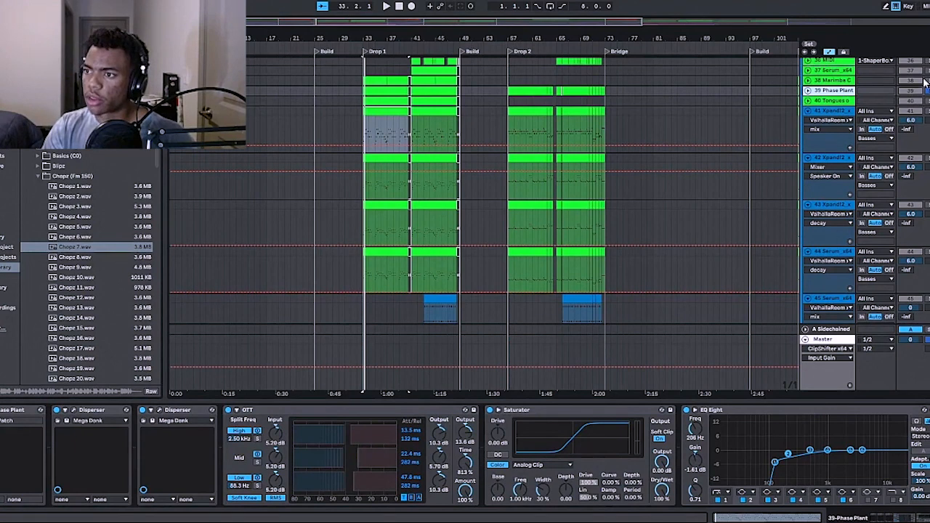
{"action": "left_click", "coordinate": [834, 81]}
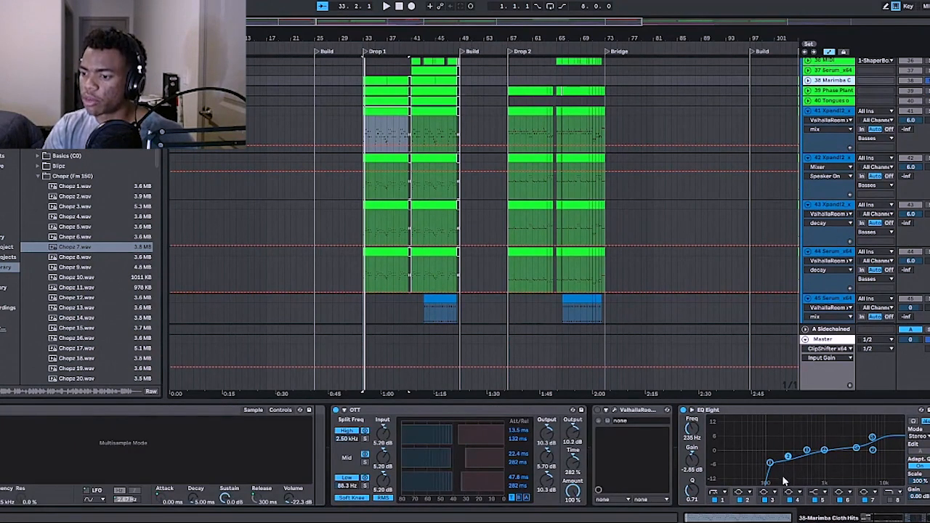
{"action": "key", "text": "ctrl+a"}
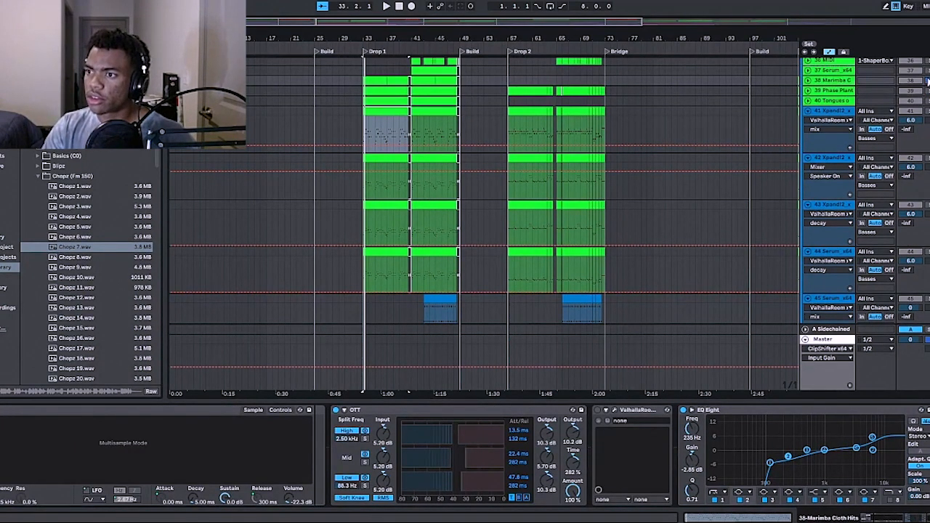
Step: Audition the first Drop 1 clip of Xpand!2 track 42 from bar 33
{"action": "left_click", "coordinate": [366, 70]}
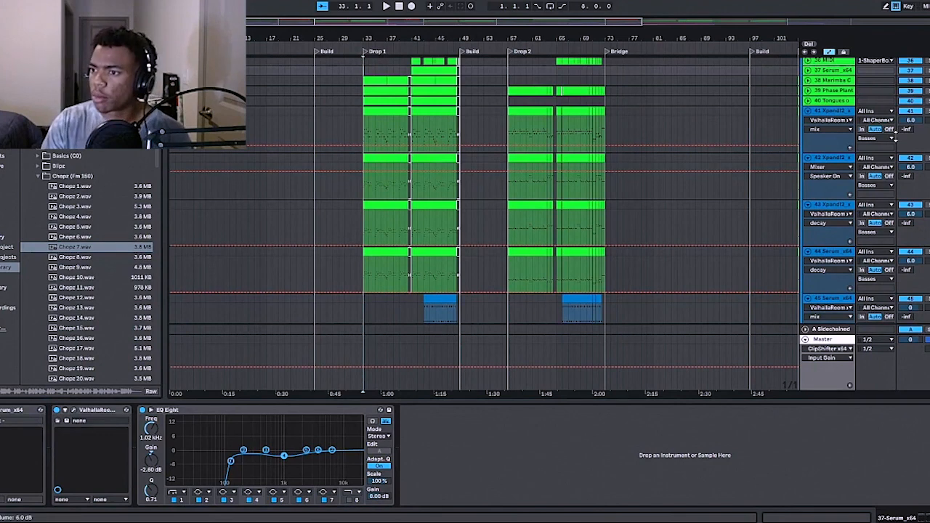
{"action": "left_click", "coordinate": [831, 158]}
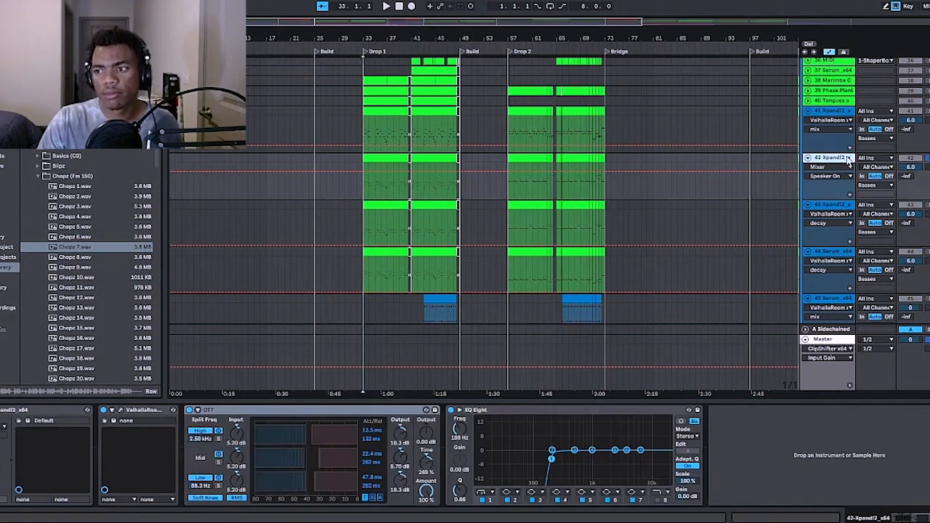
{"action": "left_click", "coordinate": [378, 159]}
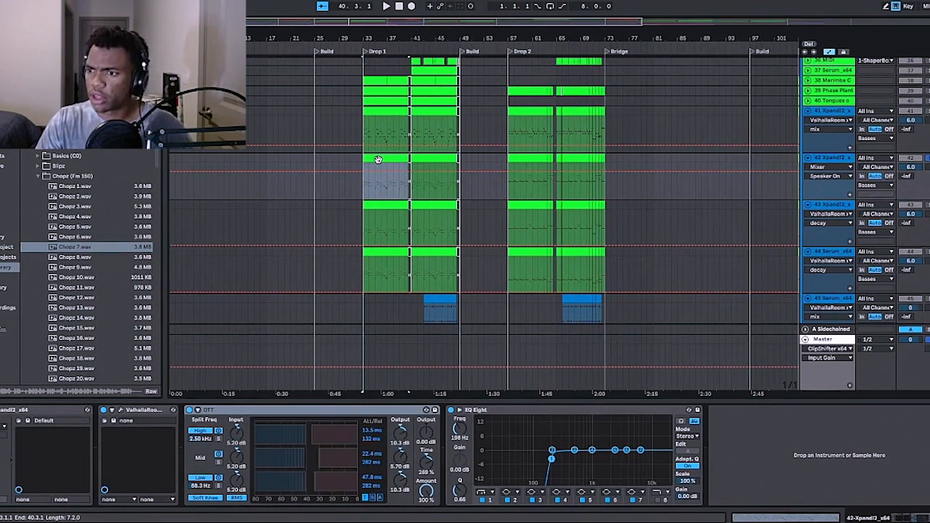
{"action": "key", "text": "space"}
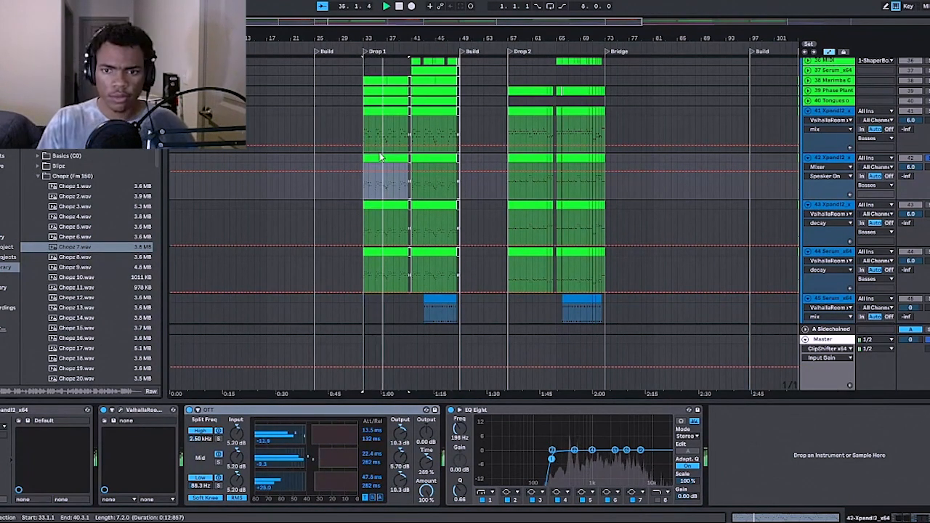
{"action": "key", "text": "space"}
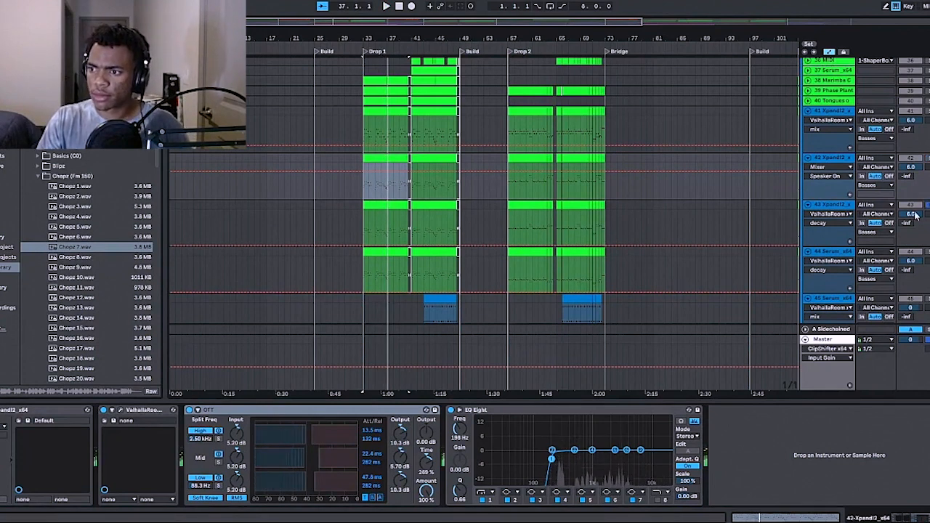
Step: Audition the first Drop 1 clip of track 43, then examine the Soft Harp part in its Xpand!2 and close the window
{"action": "left_click", "coordinate": [915, 215]}
{"action": "left_click", "coordinate": [374, 205]}
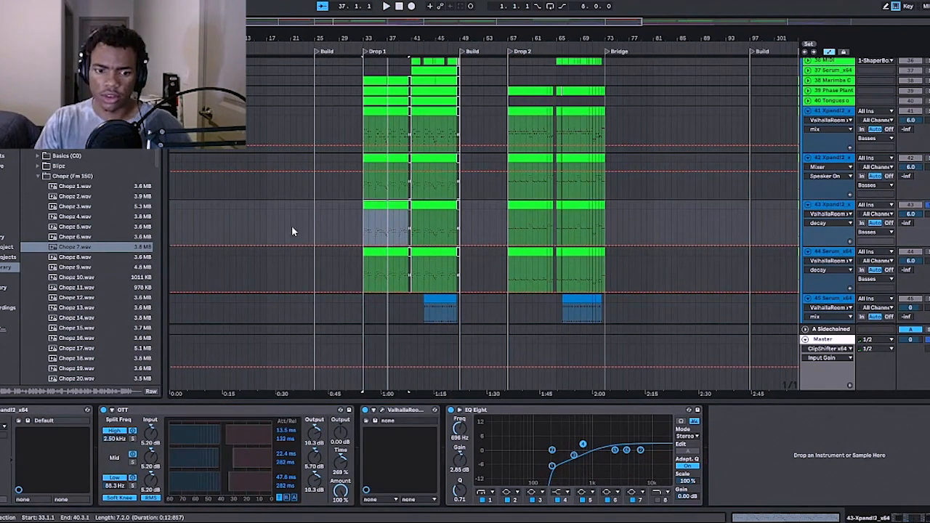
{"action": "key", "text": "space"}
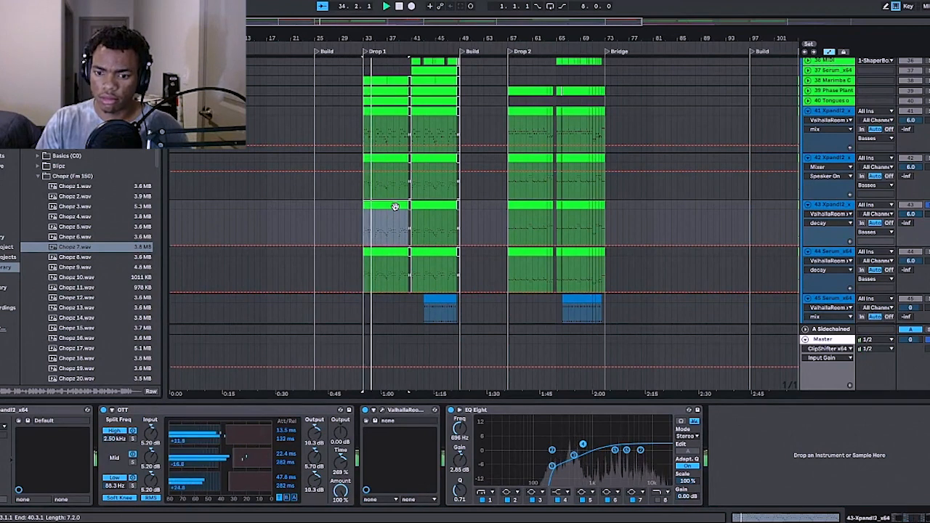
{"action": "key", "text": "space"}
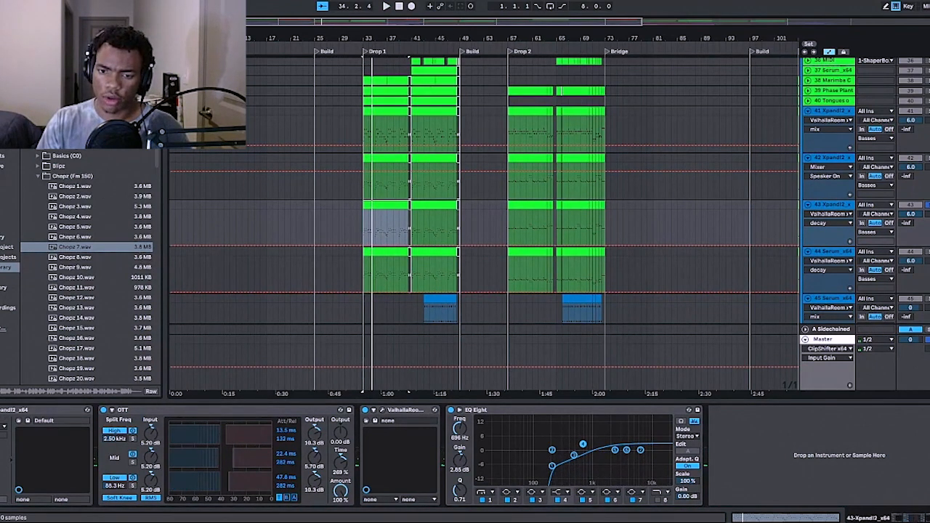
{"action": "key", "text": "ctrl+alt+p"}
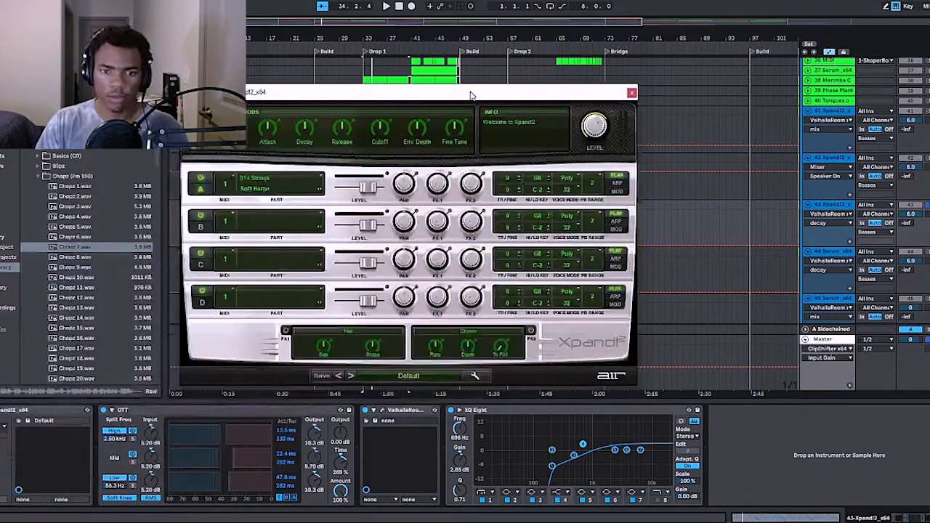
{"action": "left_click", "coordinate": [631, 93]}
Step: Audition the first Drop 1 clip of Serum track 44 from bar 33
{"action": "left_click", "coordinate": [841, 256]}
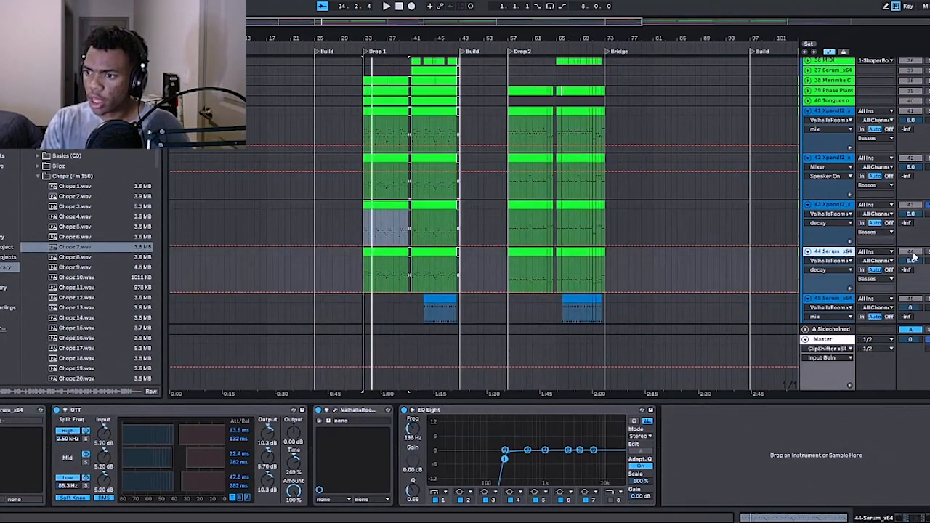
{"action": "left_click", "coordinate": [372, 251]}
{"action": "key", "text": "space"}
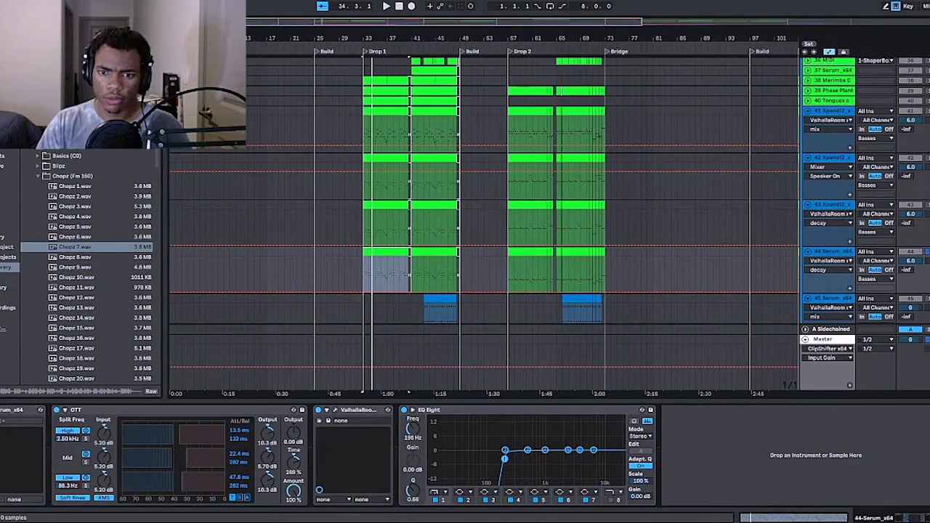
Step: Open track 44's Serum in full view, examine its oscillator, Reverb filter and effects pages, and close the window
{"action": "left_click", "coordinate": [2, 409]}
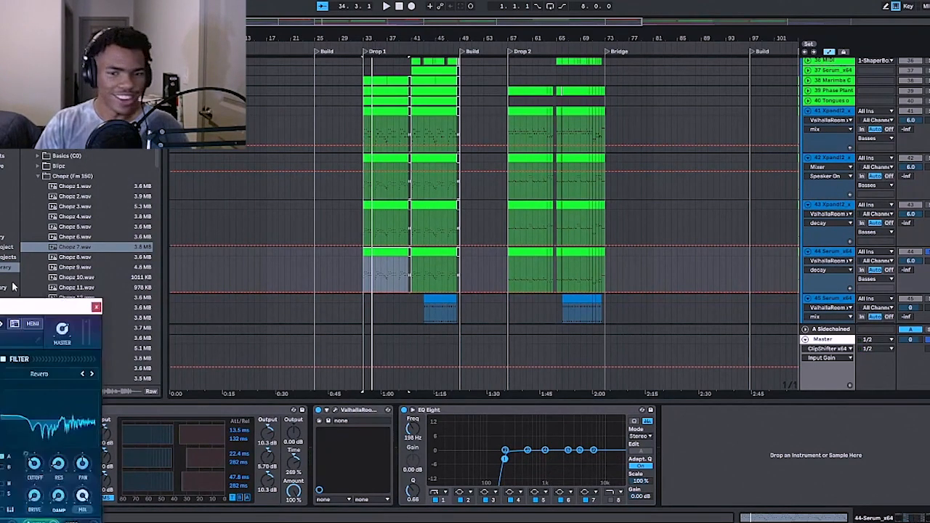
{"action": "left_click_drag", "start_coordinate": [10, 304], "coordinate": [420, 71]}
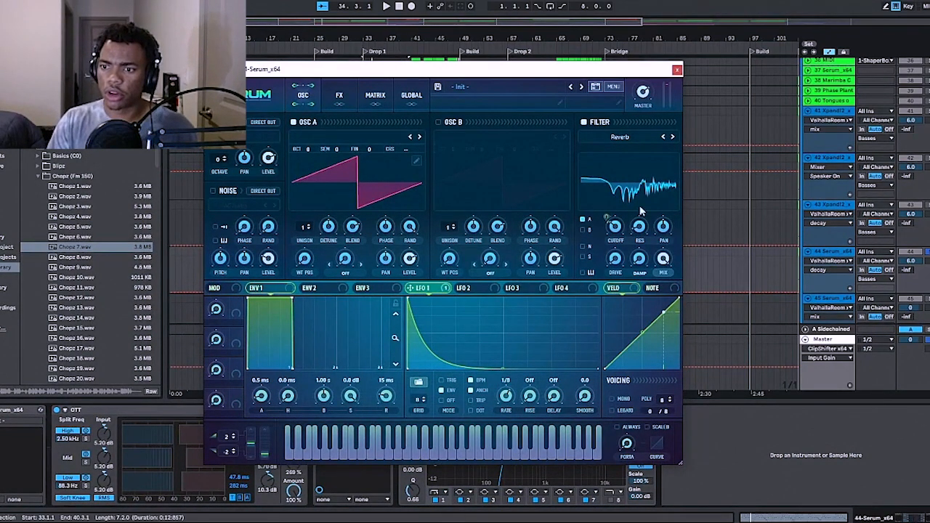
{"action": "left_click", "coordinate": [337, 97]}
{"action": "left_click", "coordinate": [303, 95]}
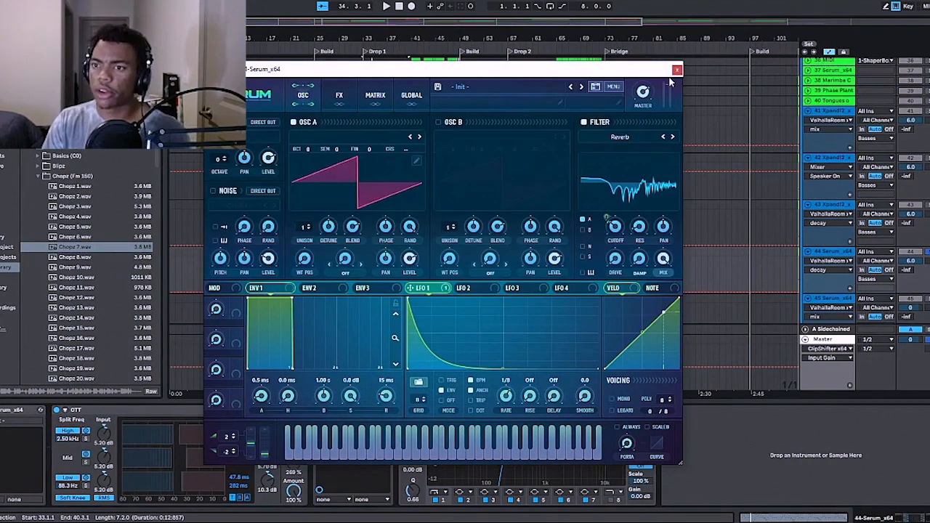
{"action": "left_click", "coordinate": [676, 70]}
Step: Replay the first Drop 1 clip of track 44 from bar 33, then reopen its Serum and audition it with the filter in view
{"action": "key", "text": "space"}
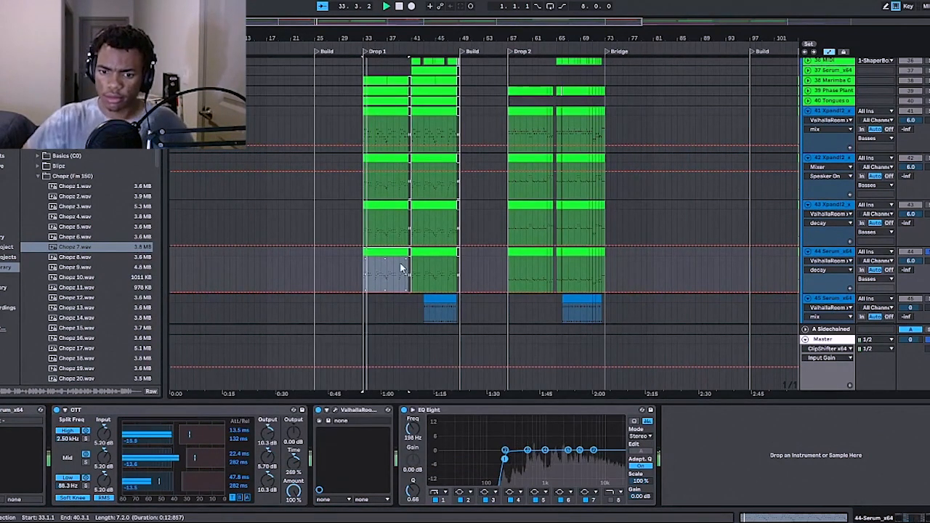
{"action": "key", "text": "space"}
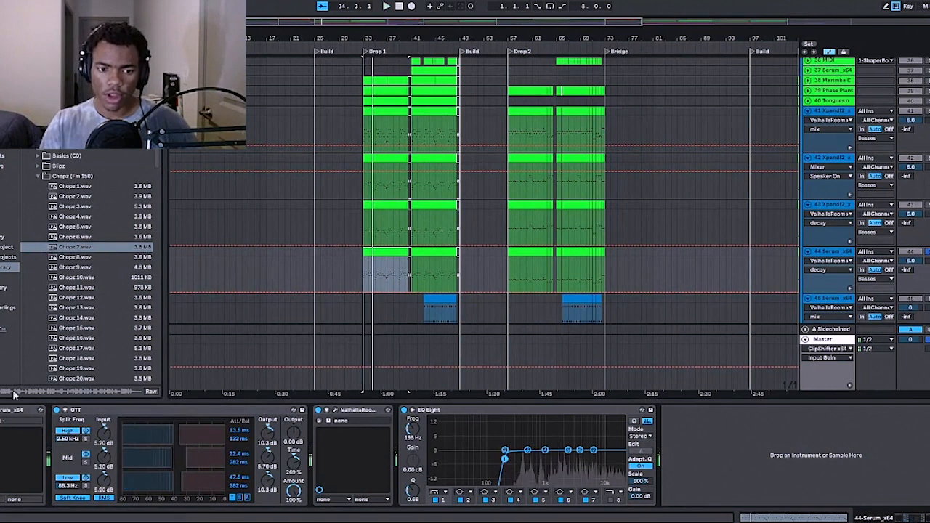
{"action": "key", "text": "ctrl+alt+p"}
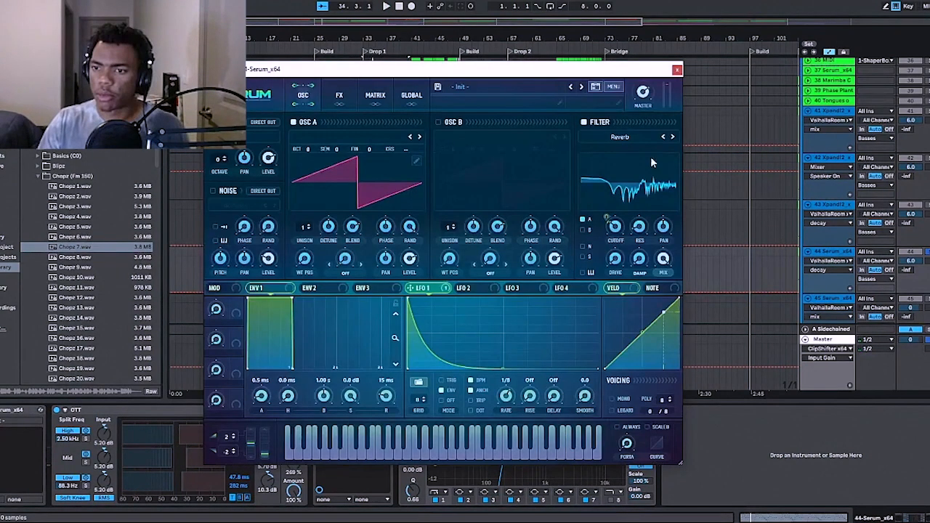
{"action": "key", "text": "space"}
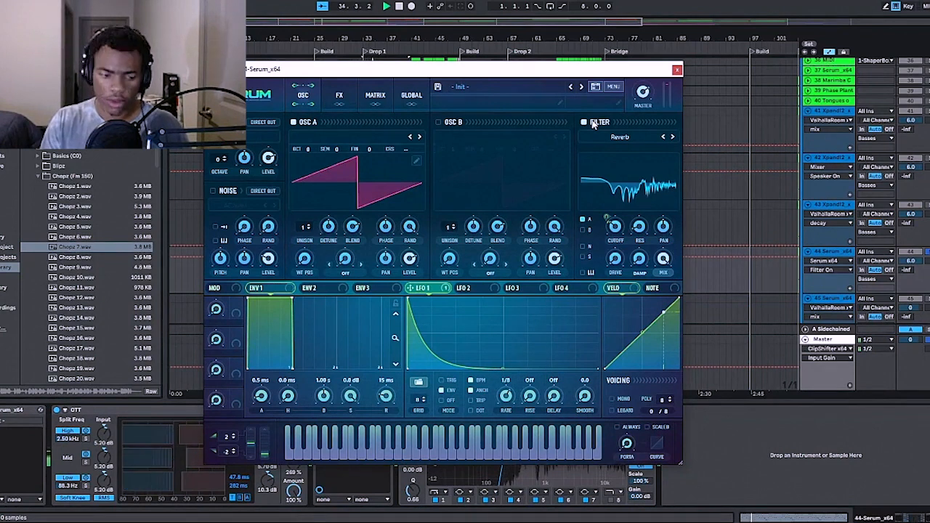
{"action": "key", "text": "space"}
Step: Bypass and re-enable the LFO 1 modulator on Serum's filter cutoff twice to compare the sound
{"action": "right_click", "coordinate": [612, 225]}
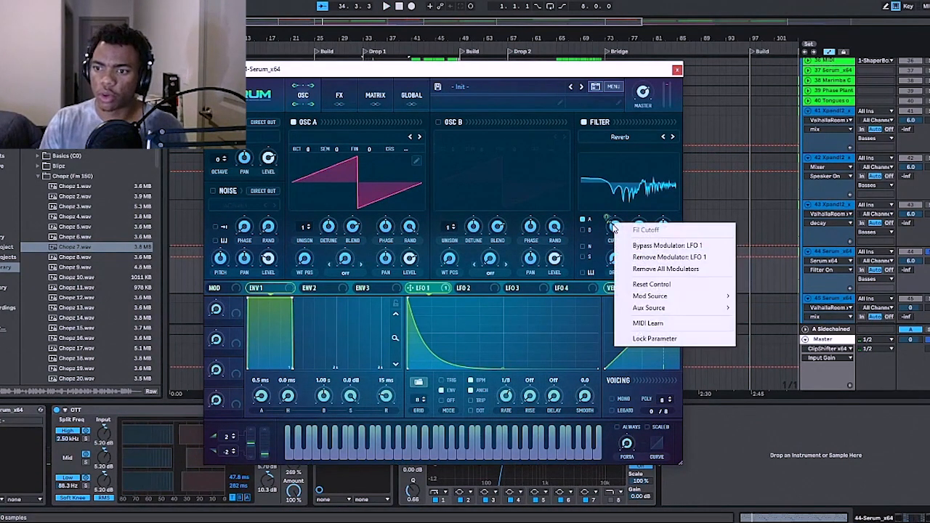
{"action": "left_click", "coordinate": [657, 247]}
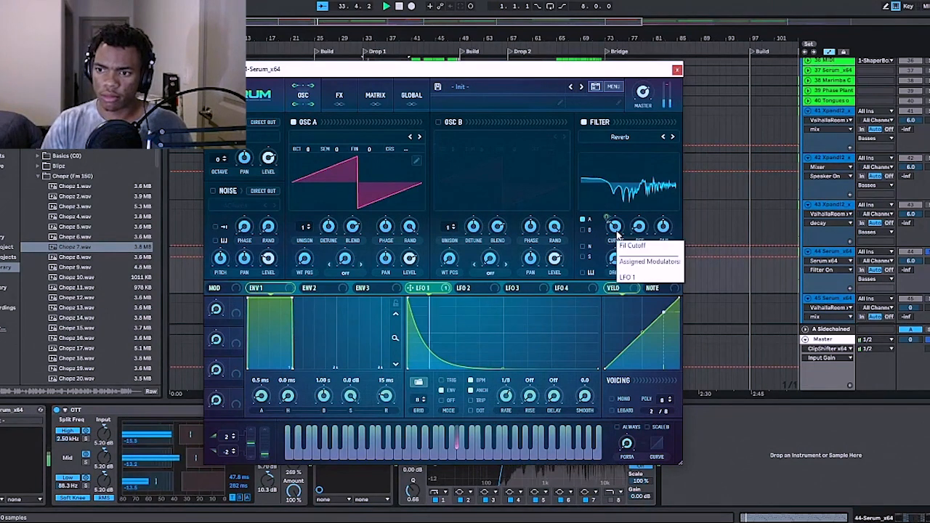
{"action": "right_click", "coordinate": [615, 225]}
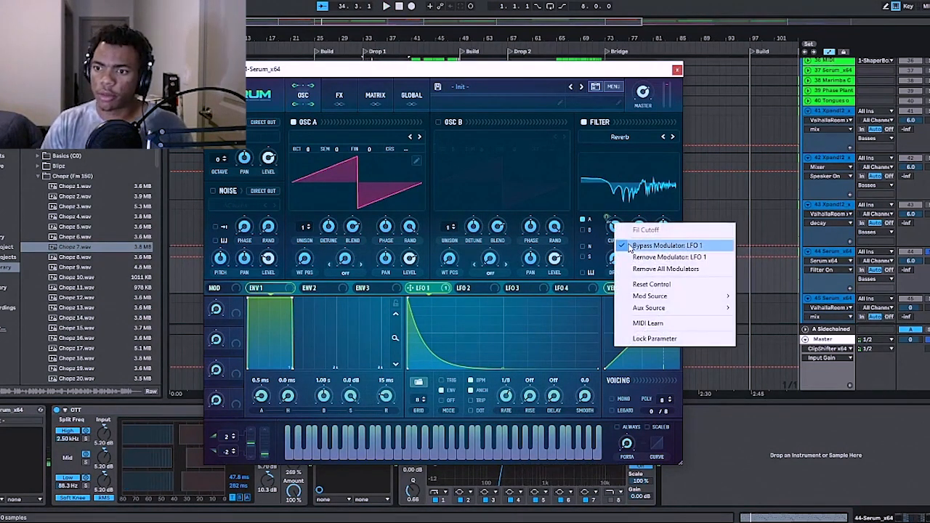
{"action": "left_click", "coordinate": [634, 247]}
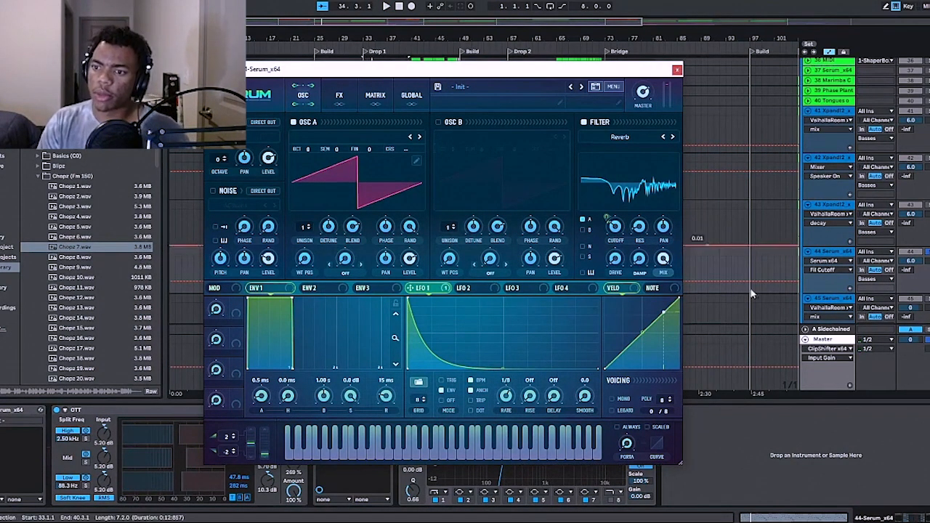
{"action": "right_click", "coordinate": [615, 226]}
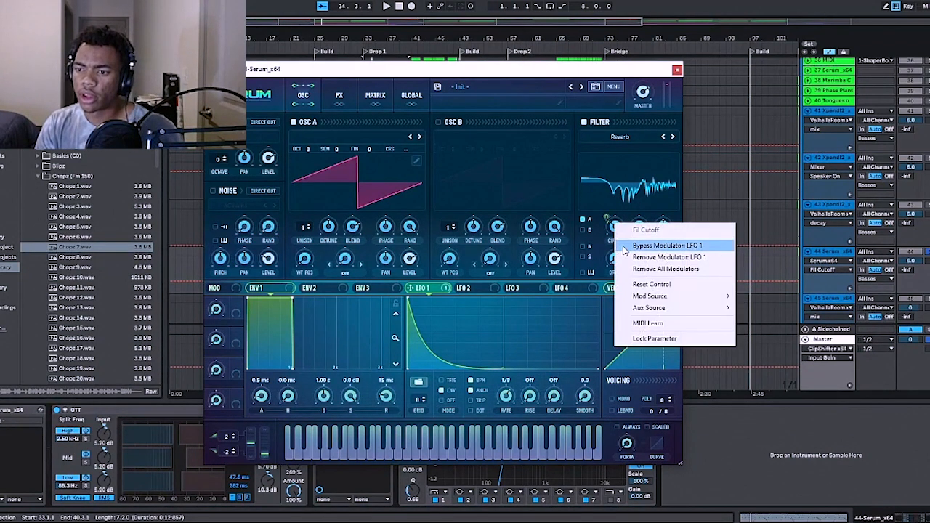
{"action": "left_click", "coordinate": [626, 247]}
{"action": "right_click", "coordinate": [615, 227]}
{"action": "left_click", "coordinate": [632, 245]}
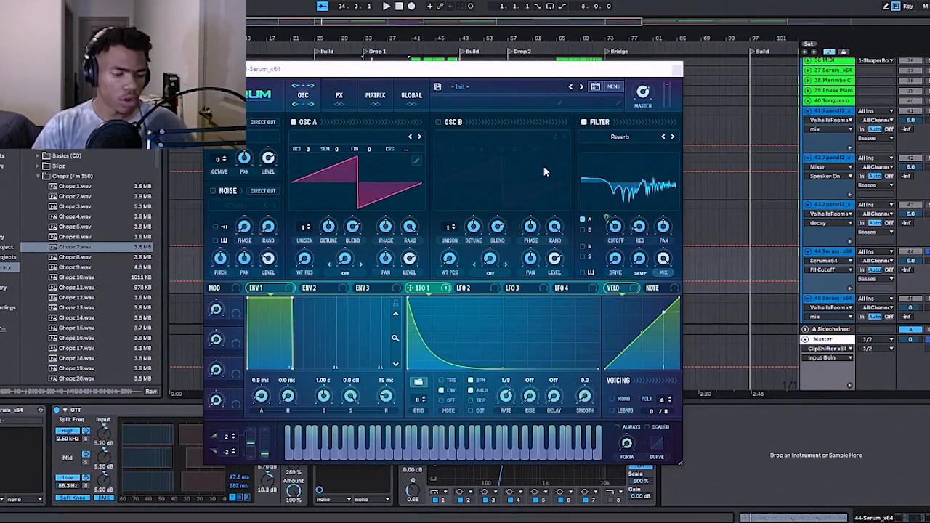
Step: Audition track 44 from bar 33 with LFO 1 modulating the filter cutoff, then close the Serum window
{"action": "key", "text": "space"}
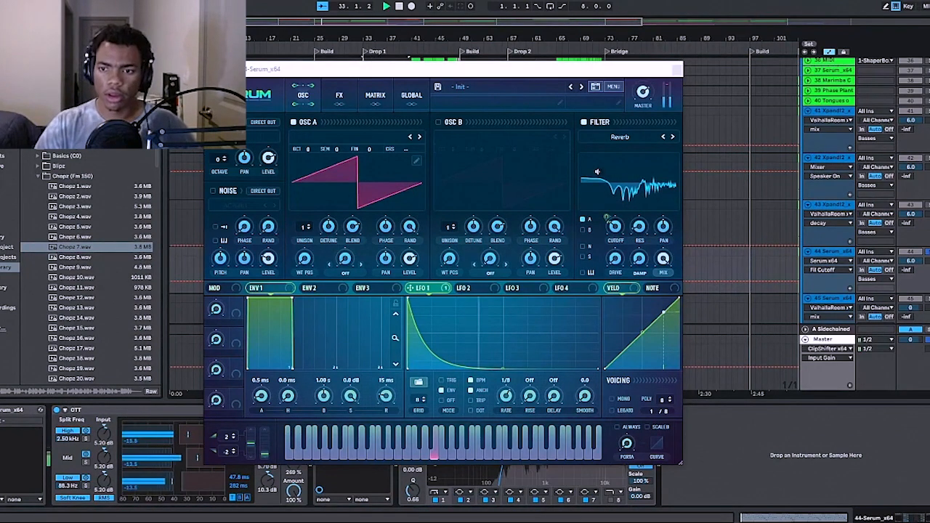
{"action": "key", "text": "space"}
{"action": "left_click", "coordinate": [614, 238]}
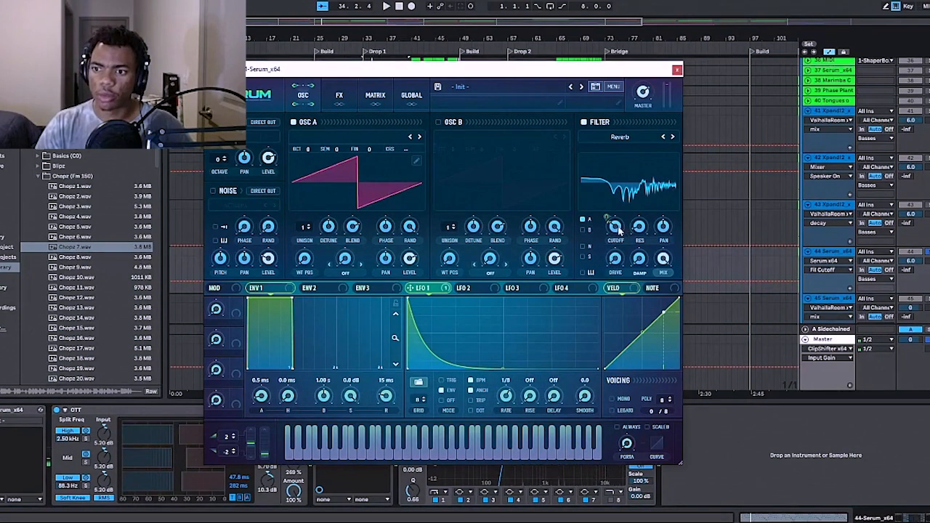
{"action": "key", "text": "space"}
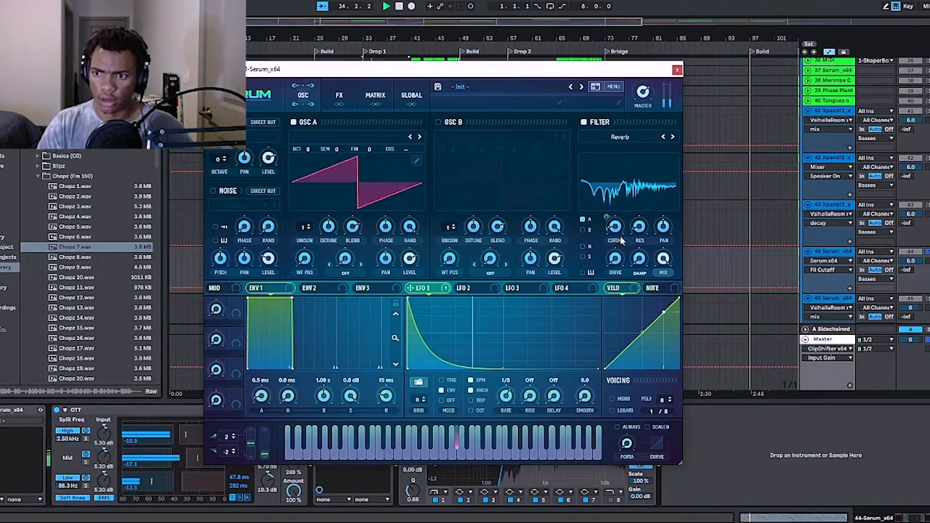
{"action": "key", "text": "space"}
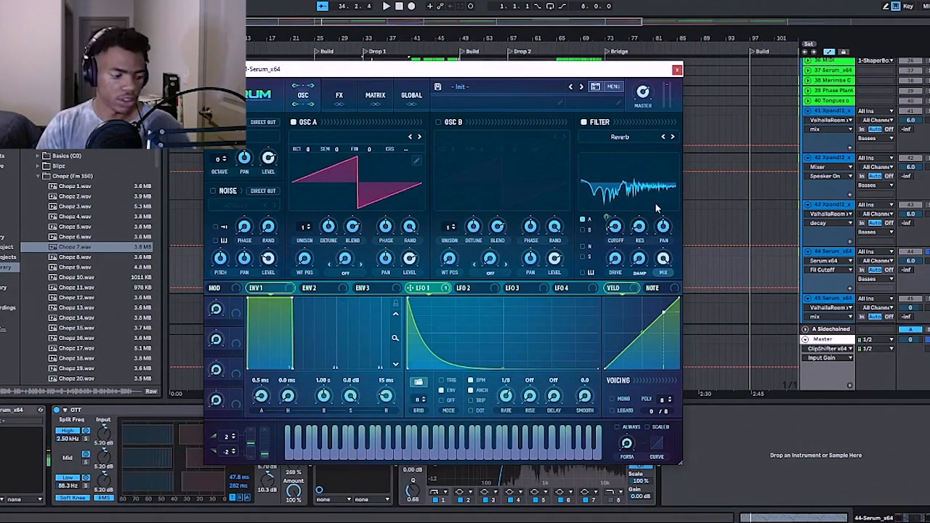
{"action": "left_click", "coordinate": [677, 71]}
Step: Fold all tracks in the arrangement and unfold the Subs group to show its two Sub tracks
{"action": "scroll", "coordinate": [807, 237], "scroll_direction": "down", "scroll_amount": 5}
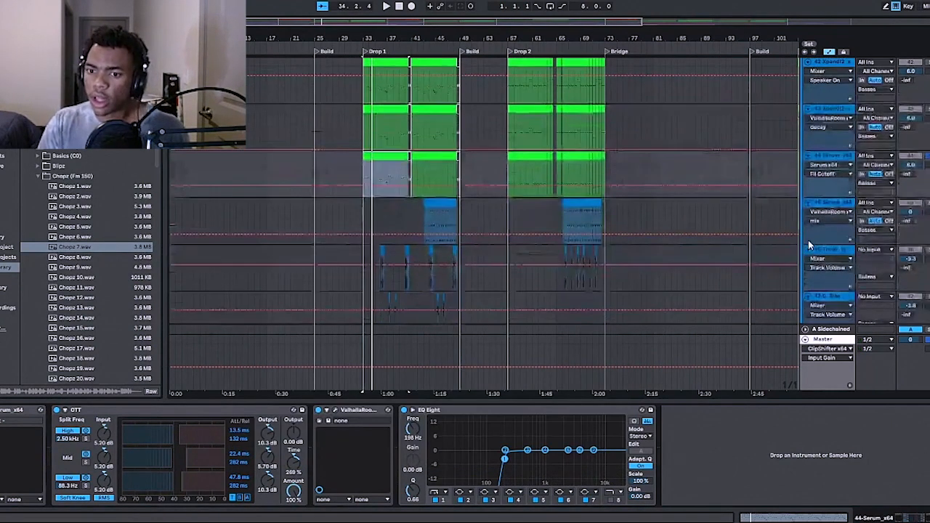
{"action": "scroll", "coordinate": [804, 233], "scroll_direction": "down", "scroll_amount": 2}
{"action": "scroll", "coordinate": [378, 169], "scroll_direction": "down", "scroll_amount": 8}
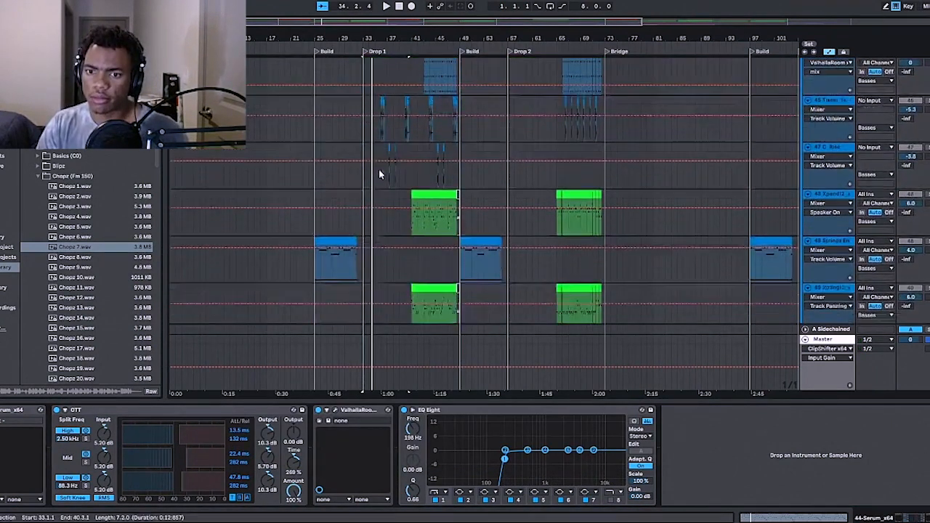
{"action": "scroll", "coordinate": [393, 229], "scroll_direction": "down", "scroll_amount": 3}
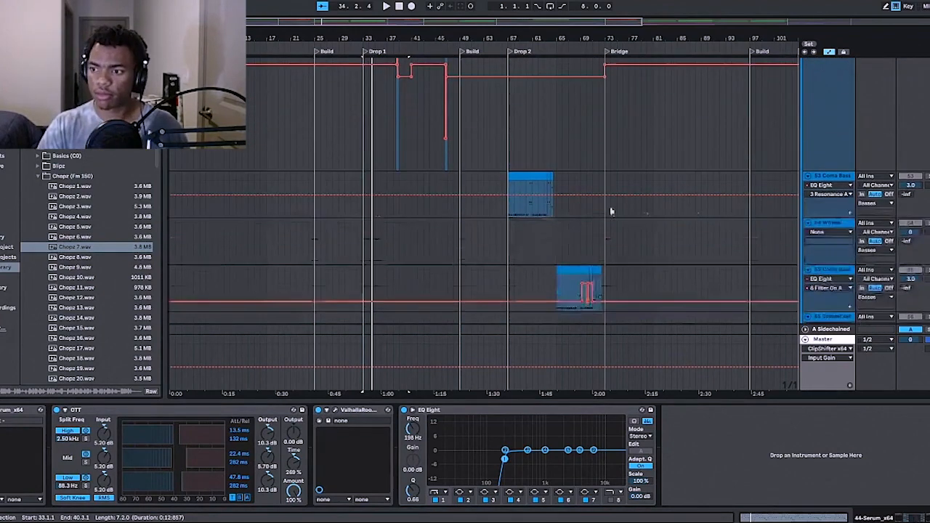
{"action": "left_click", "coordinate": [807, 175], "text": "alt"}
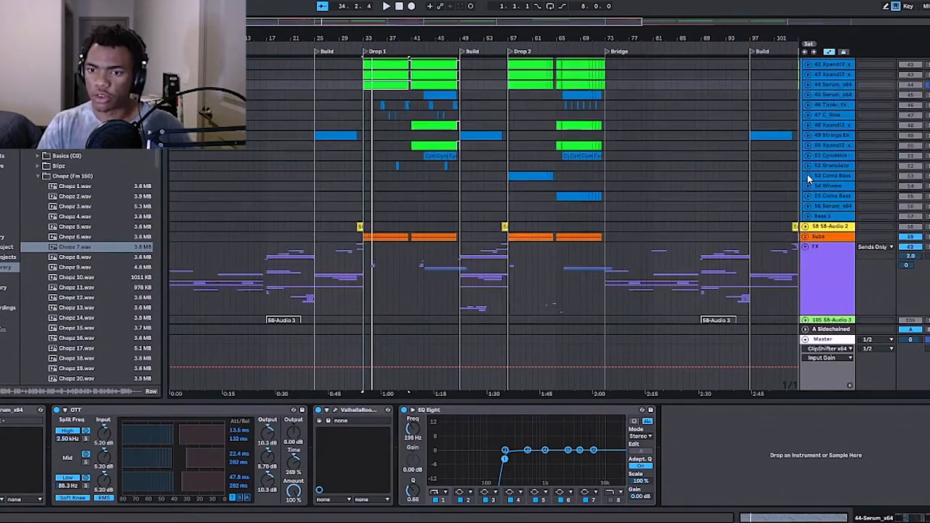
{"action": "scroll", "coordinate": [870, 199], "scroll_direction": "down", "scroll_amount": 2}
{"action": "key", "text": "space"}
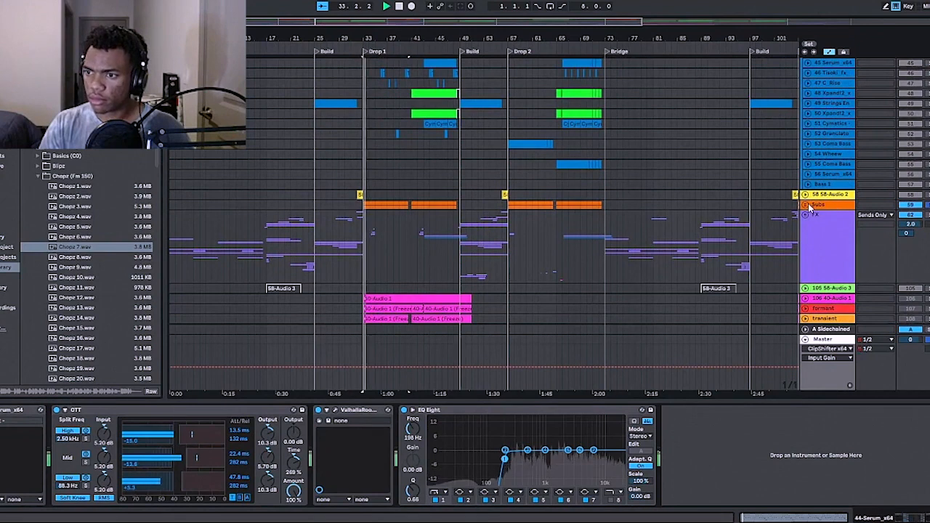
{"action": "left_click", "coordinate": [805, 205]}
{"action": "scroll", "coordinate": [916, 173], "scroll_direction": "down", "scroll_amount": 2}
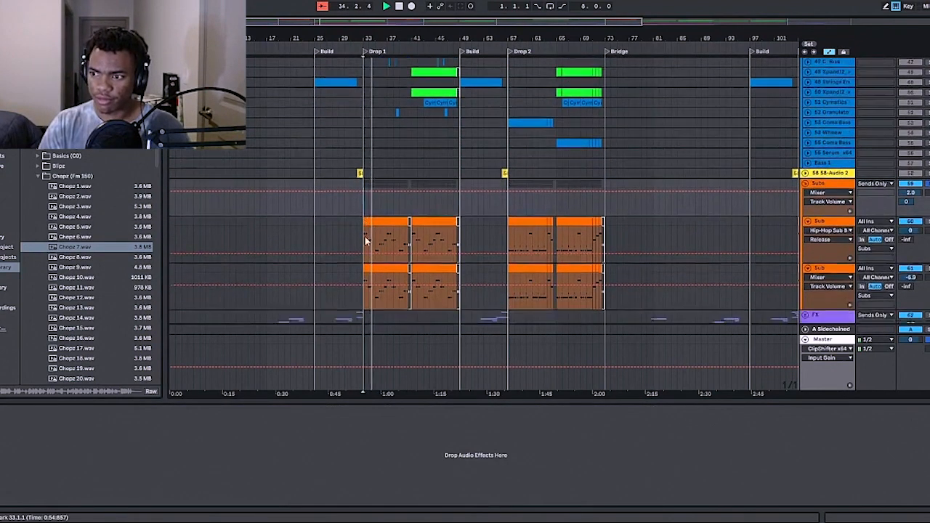
Step: Deactivate the two Sub tracks one after the other while auditioning Drop 1 from bar 33
{"action": "left_click", "coordinate": [916, 170]}
{"action": "key", "text": "space"}
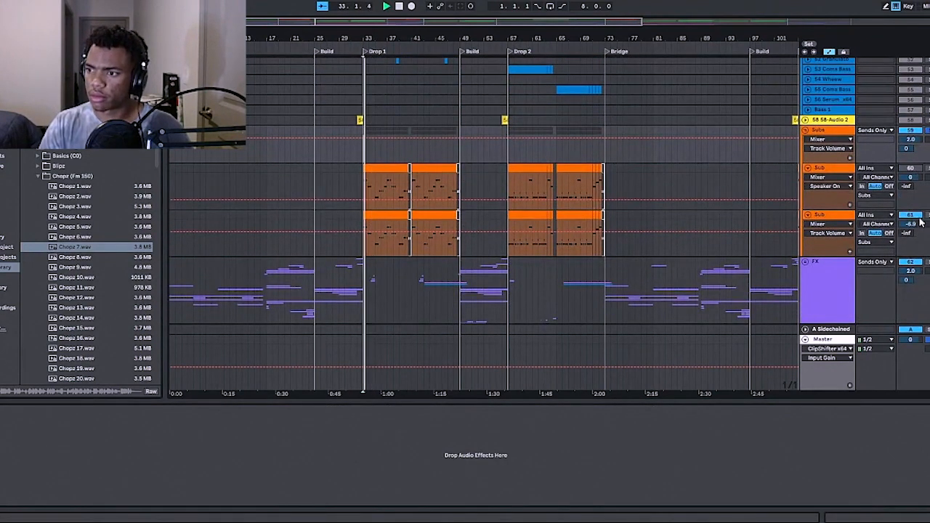
{"action": "left_click", "coordinate": [918, 215]}
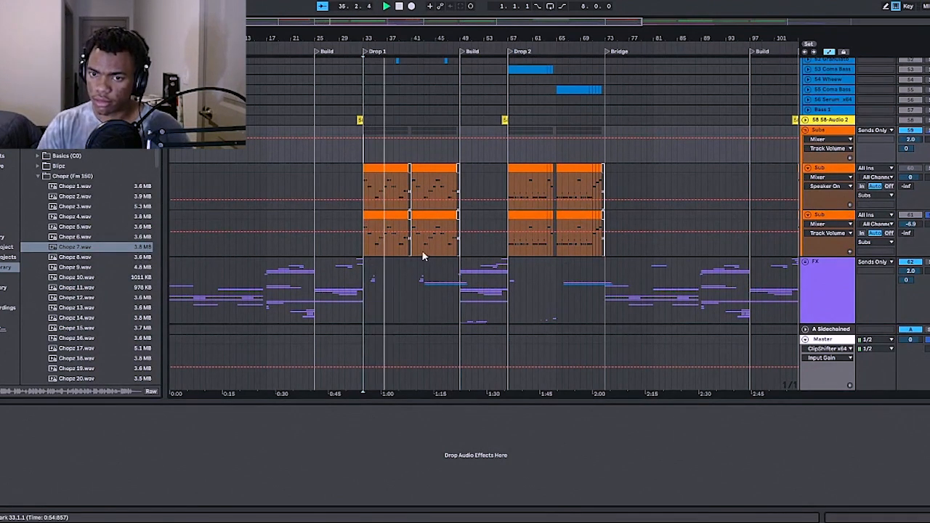
Step: Select the second Sub track and examine its Operator, Saturator and EQ Eight low-cut and low-mid bands
{"action": "left_click", "coordinate": [834, 217]}
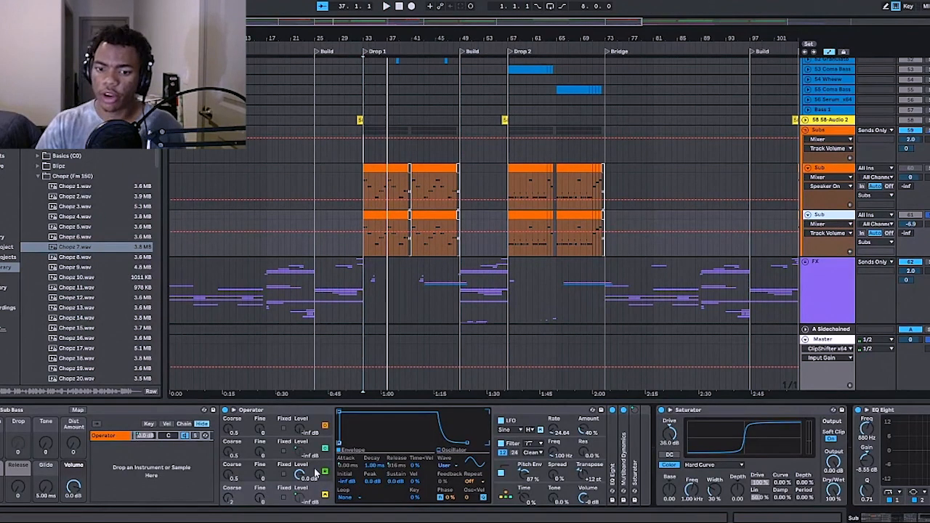
{"action": "scroll", "coordinate": [123, 409], "scroll_direction": "down", "scroll_amount": 5}
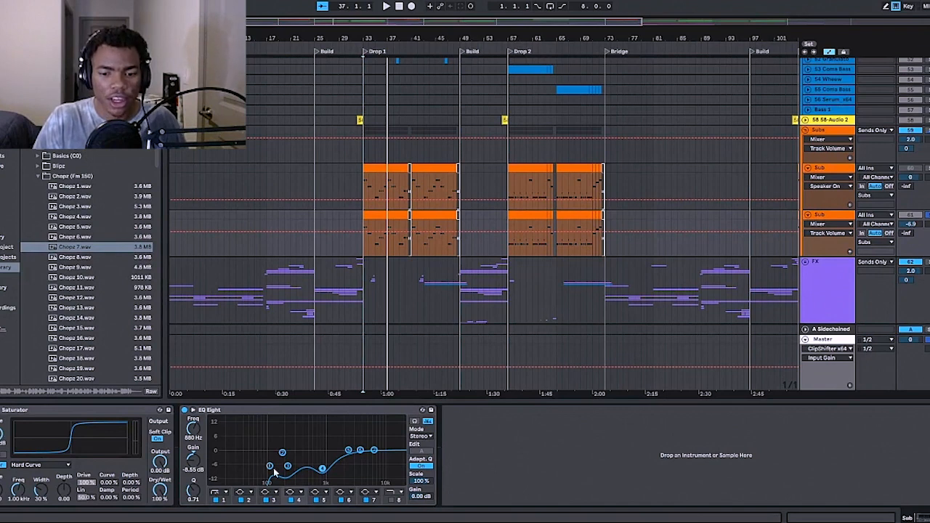
{"action": "left_click", "coordinate": [243, 462]}
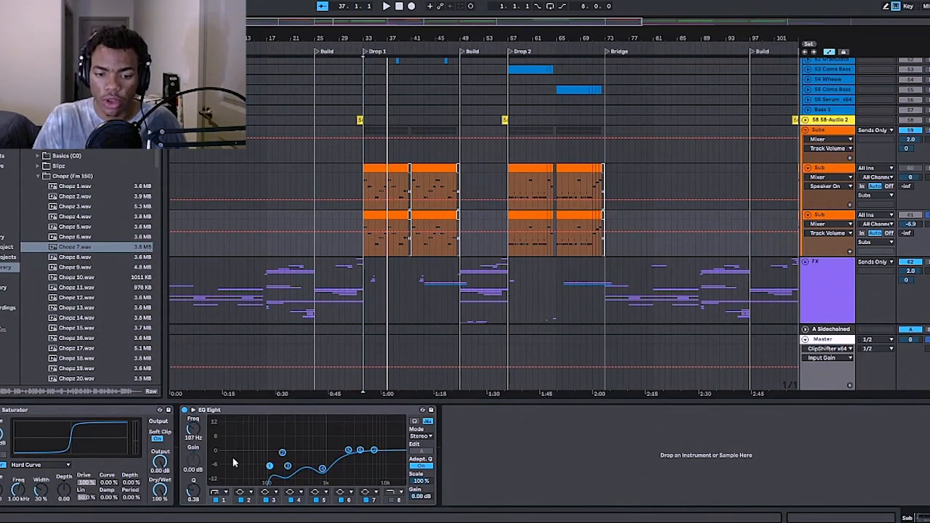
{"action": "left_click", "coordinate": [289, 469]}
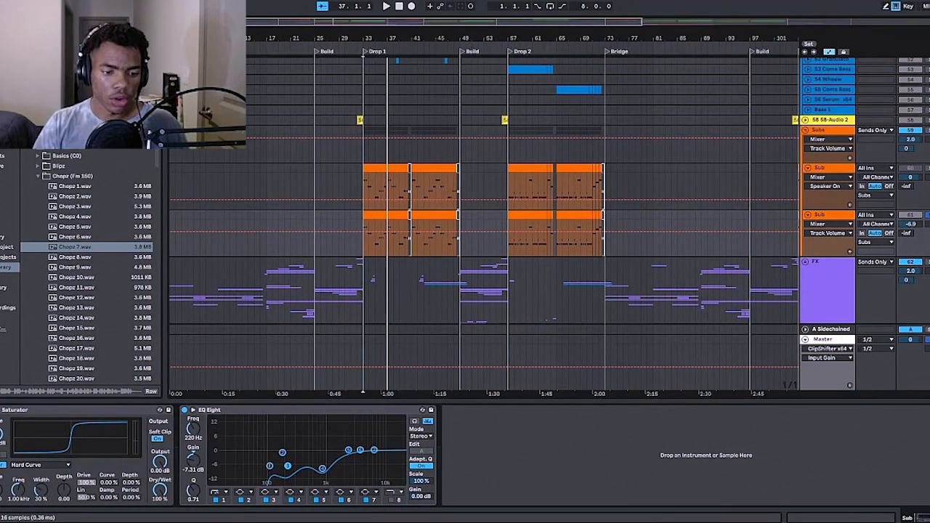
{"action": "scroll", "coordinate": [145, 433], "scroll_direction": "left", "scroll_amount": 5}
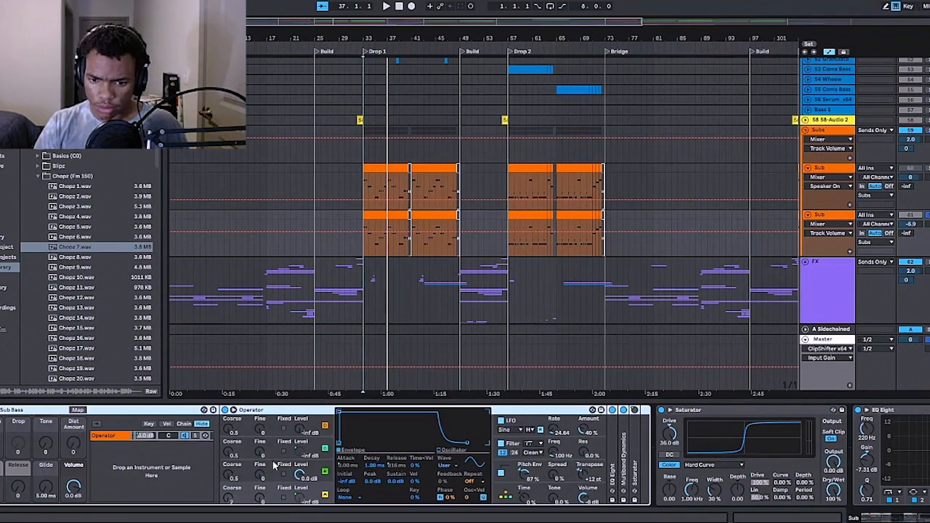
{"action": "left_click", "coordinate": [19, 411]}
{"action": "key", "text": "Delete"}
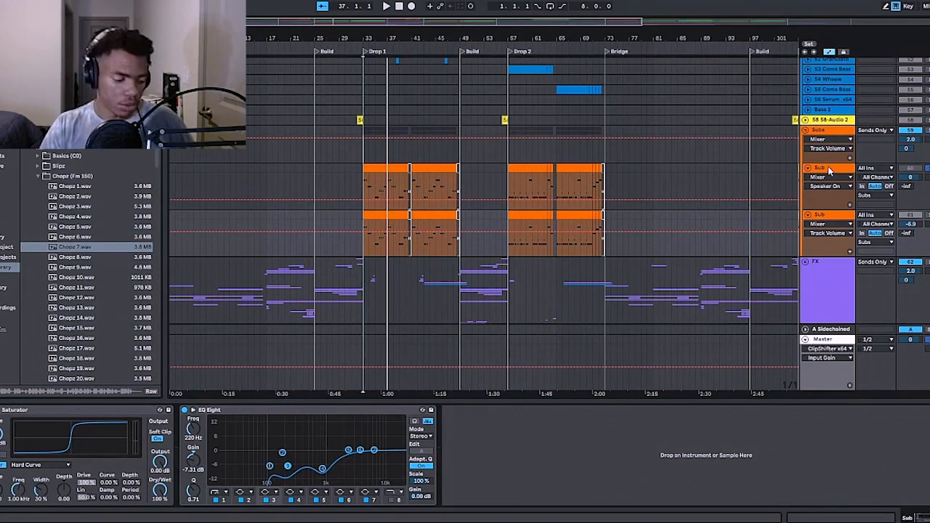
{"action": "key", "text": "ctrl+z"}
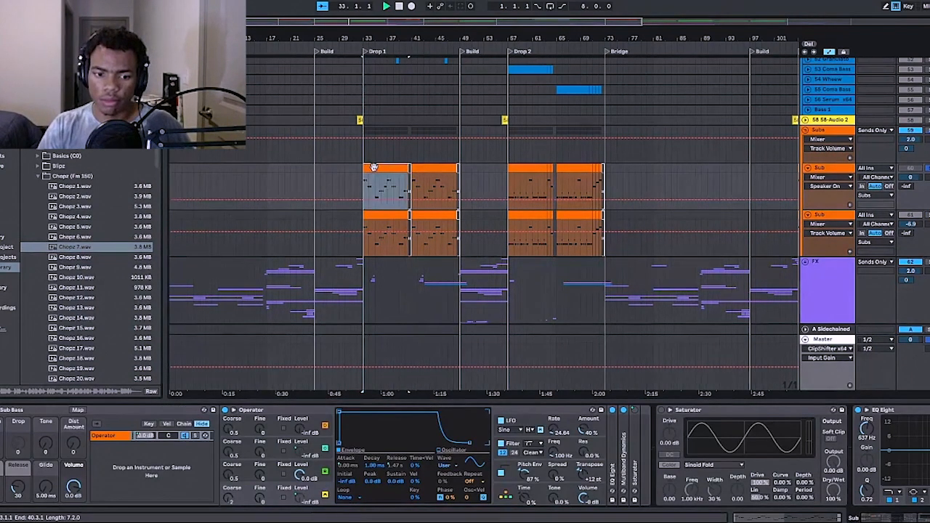
Step: Audition the first Drop 1 clip of the first Sub track from bar 33 and view its Saturator and EQ Eight
{"action": "left_click", "coordinate": [372, 169]}
{"action": "key", "text": "space"}
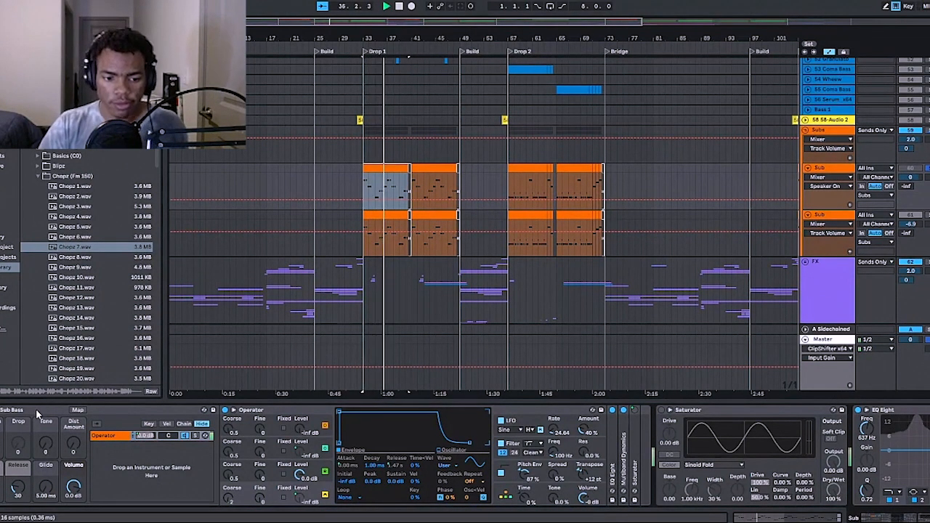
{"action": "scroll", "coordinate": [35, 408], "scroll_direction": "right", "scroll_amount": 5}
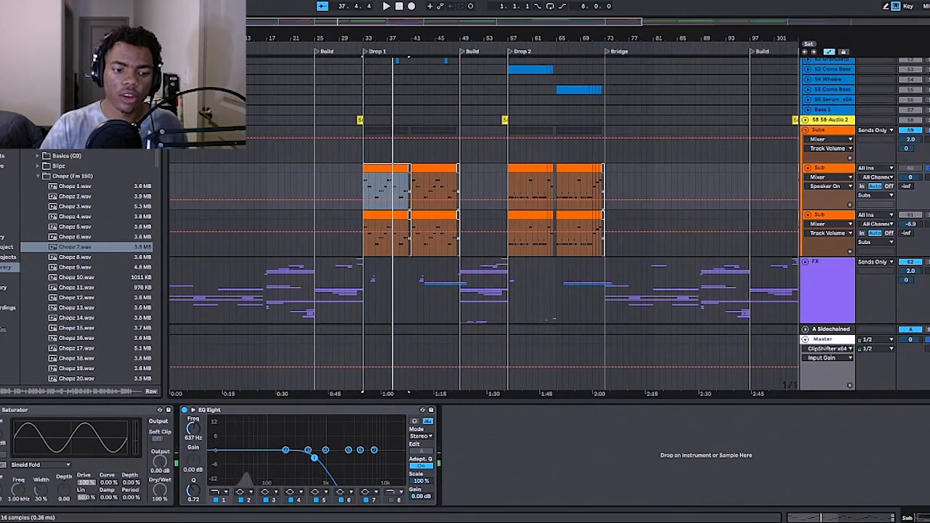
Step: Examine the envelopes of oscillators A to D in the first Sub track's Operator, ending on oscillator B
{"action": "key", "text": "Down"}
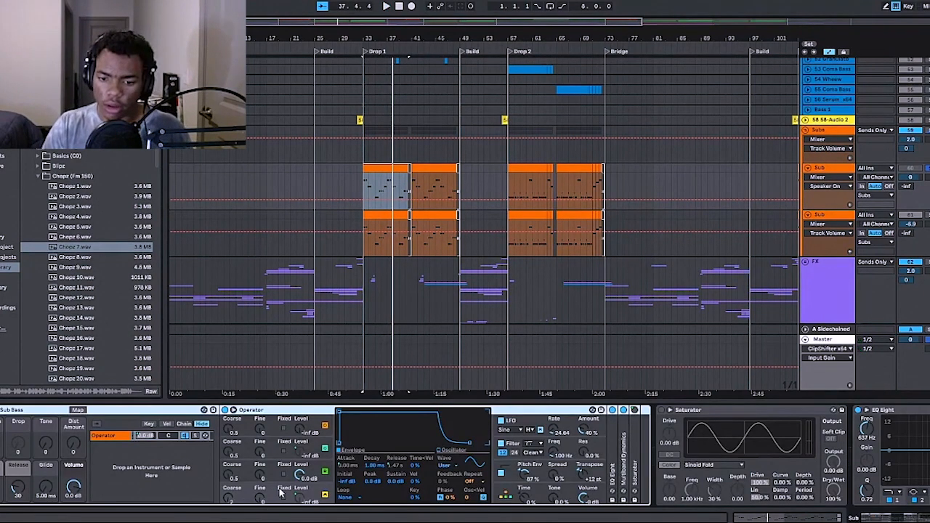
{"action": "left_click", "coordinate": [272, 466]}
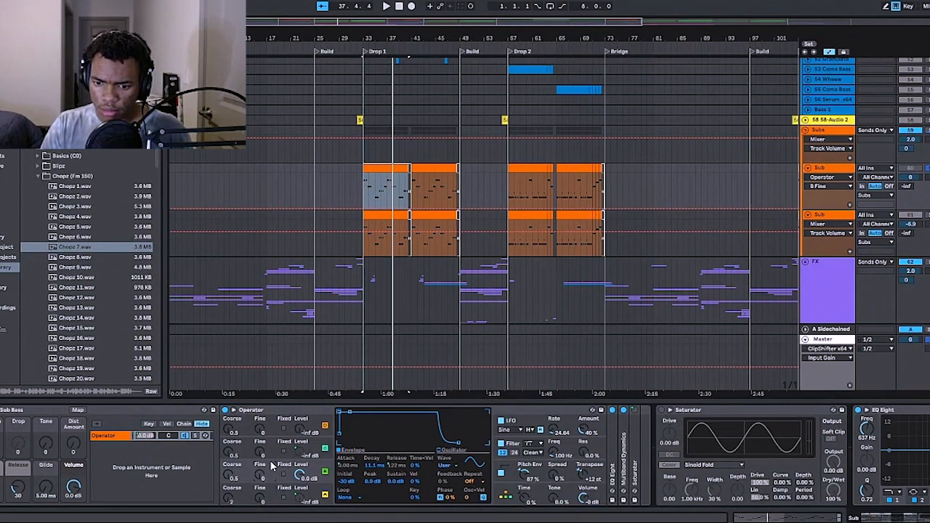
{"action": "left_click", "coordinate": [278, 491]}
{"action": "left_click", "coordinate": [273, 446]}
{"action": "left_click", "coordinate": [273, 429]}
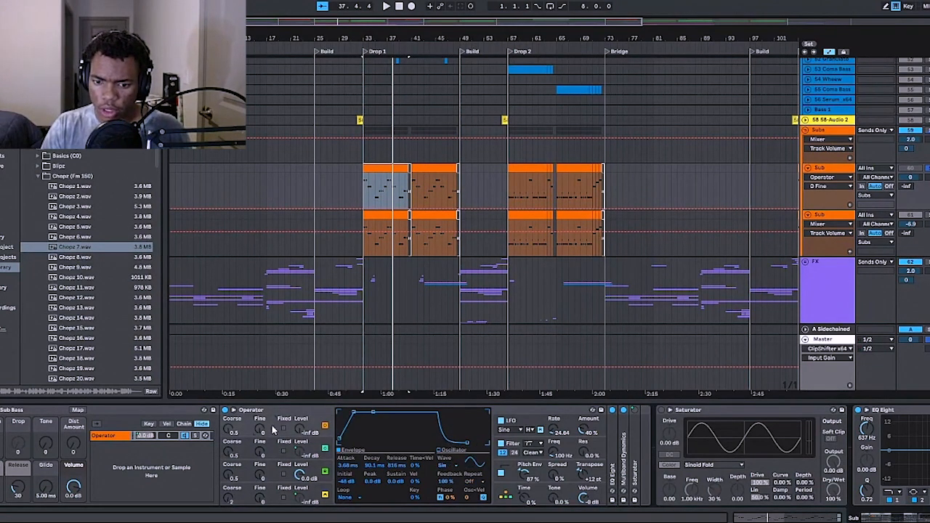
{"action": "left_click", "coordinate": [272, 471]}
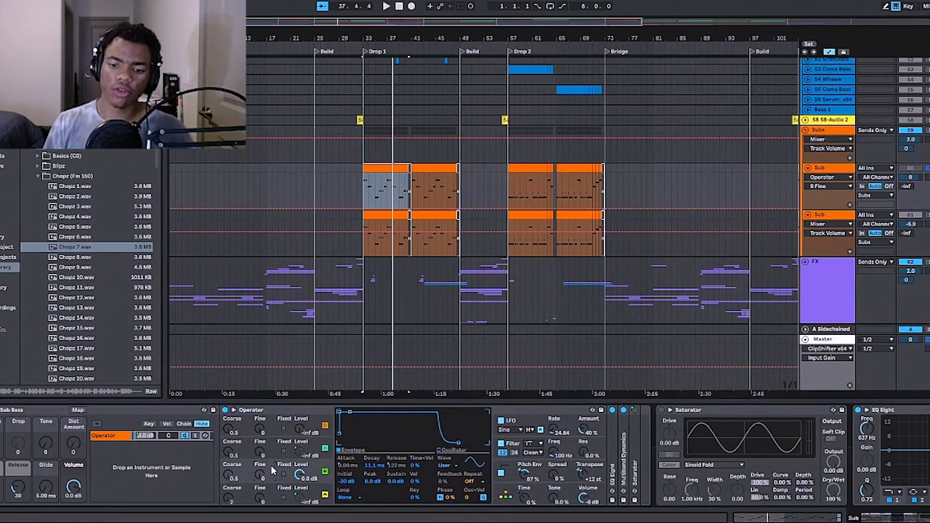
Step: Check the loop modes available for oscillator B's envelope in the first Sub track's Operator, keeping None
{"action": "left_click", "coordinate": [354, 498]}
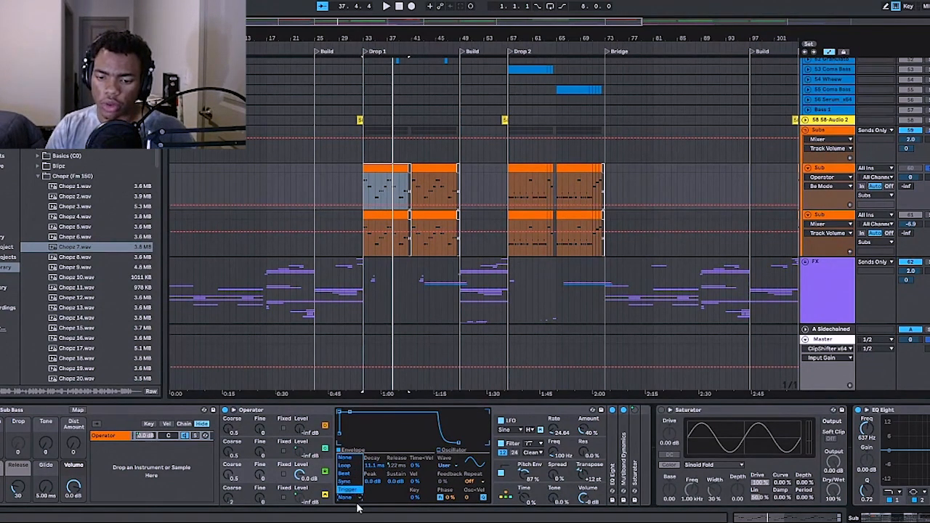
{"action": "left_click", "coordinate": [363, 502]}
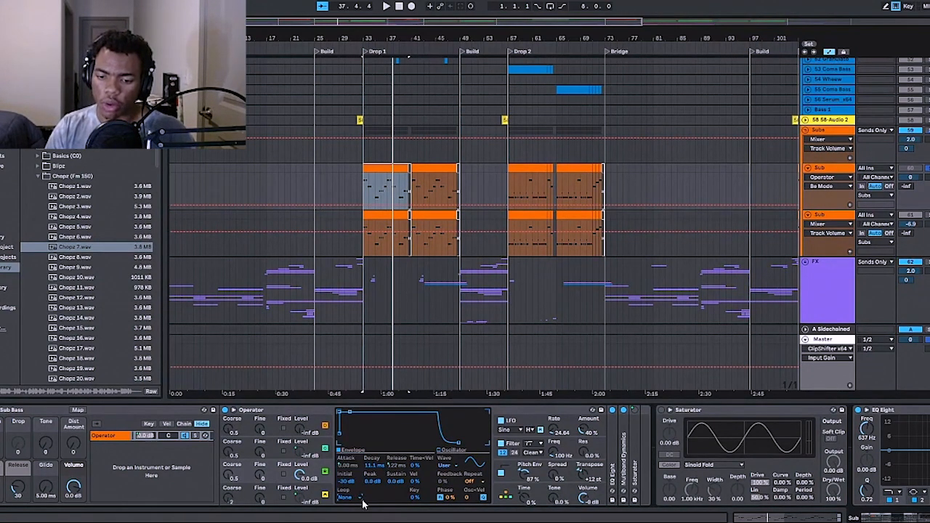
{"action": "left_click", "coordinate": [390, 465]}
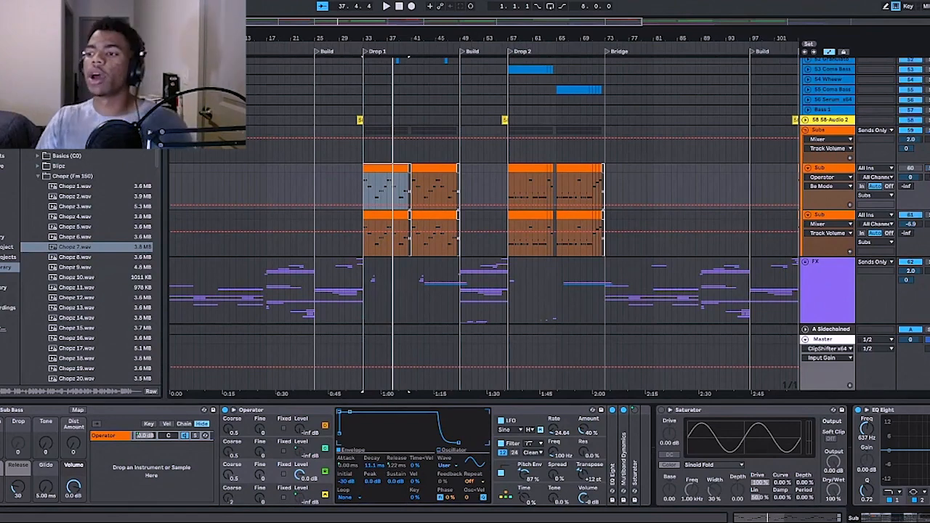
Step: Reactivate the first Sub track and audition Drop 1 from bar 33, checking the Basses group and the Serum track 37
{"action": "left_click", "coordinate": [913, 169]}
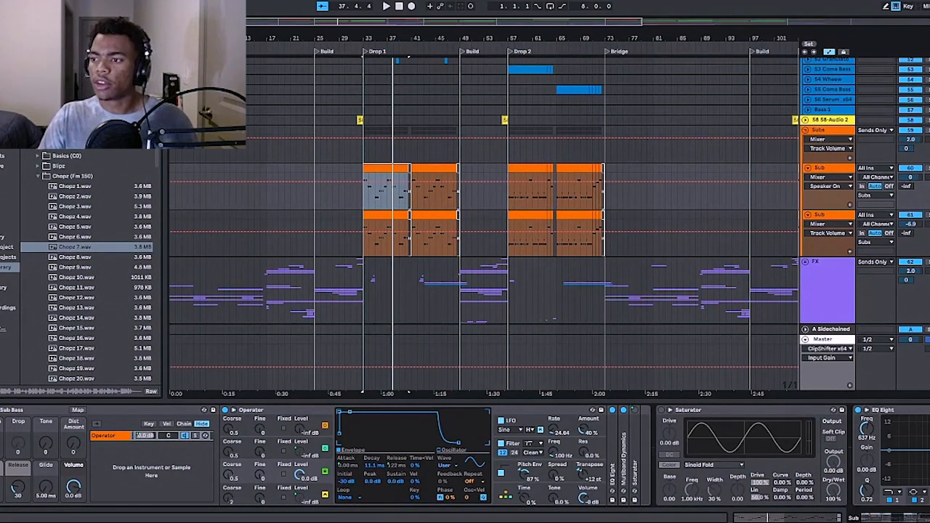
{"action": "scroll", "coordinate": [480, 189], "scroll_direction": "up", "scroll_amount": 10}
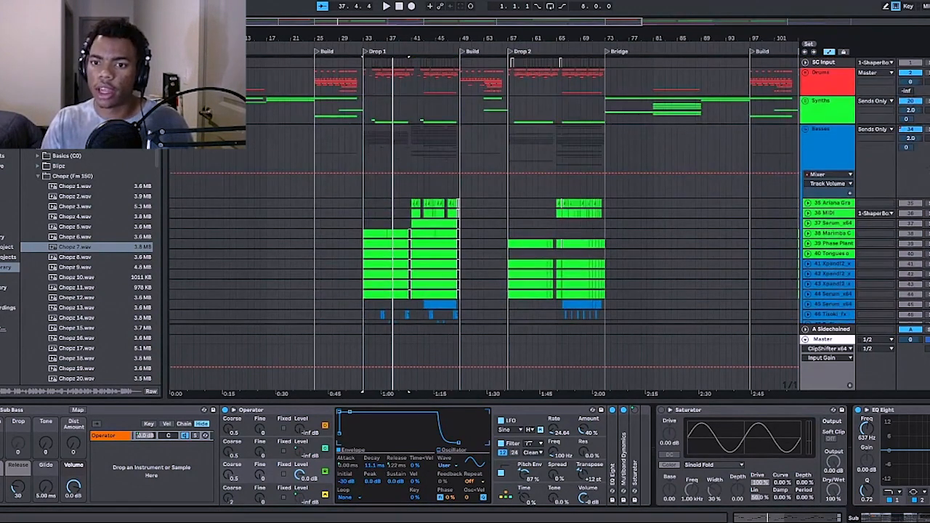
{"action": "left_click", "coordinate": [364, 146]}
{"action": "key", "text": "space"}
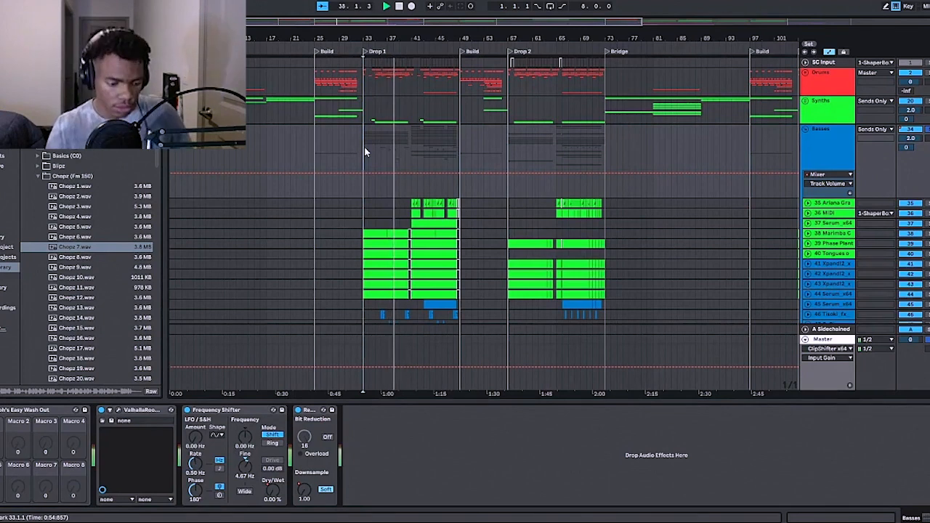
{"action": "left_click", "coordinate": [365, 223]}
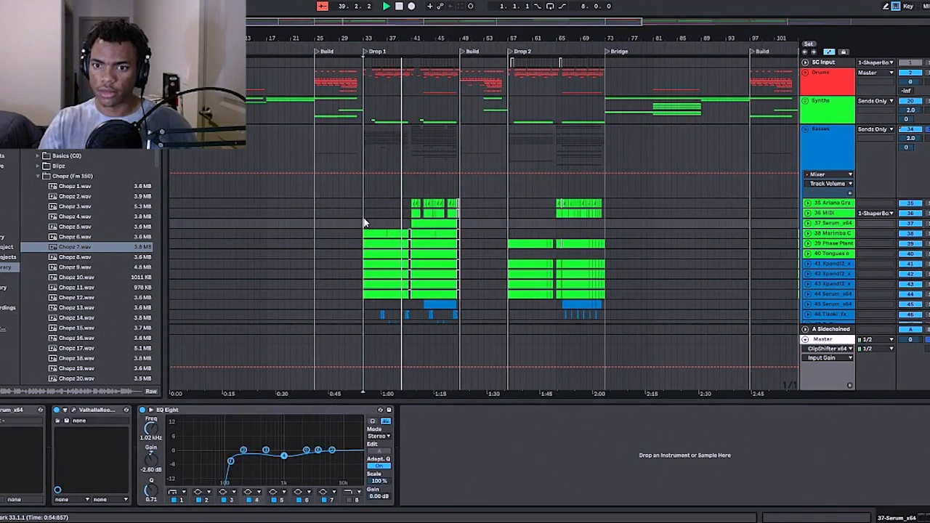
{"action": "key", "text": "space"}
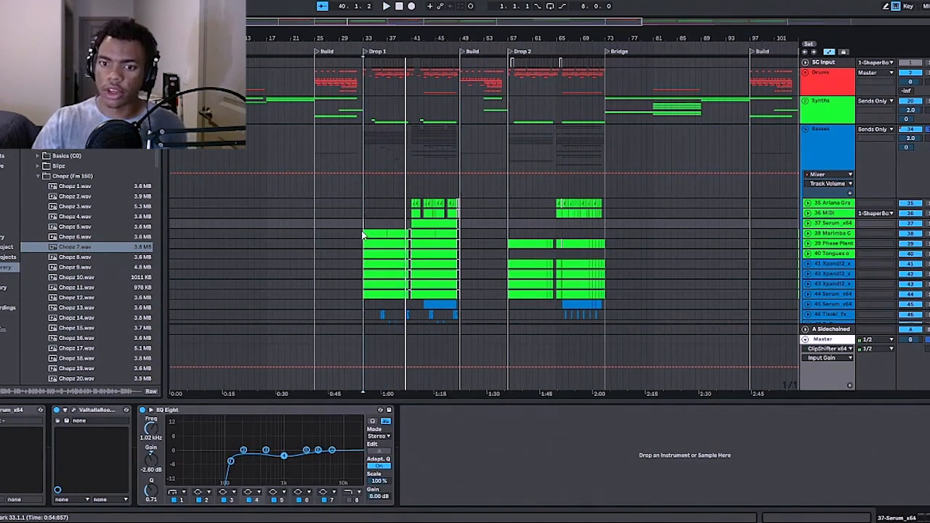
Step: Audition the soloed Marimba Cloth Hits track from bar 33 while viewing its OTT and EQ Eight
{"action": "left_click", "coordinate": [364, 233]}
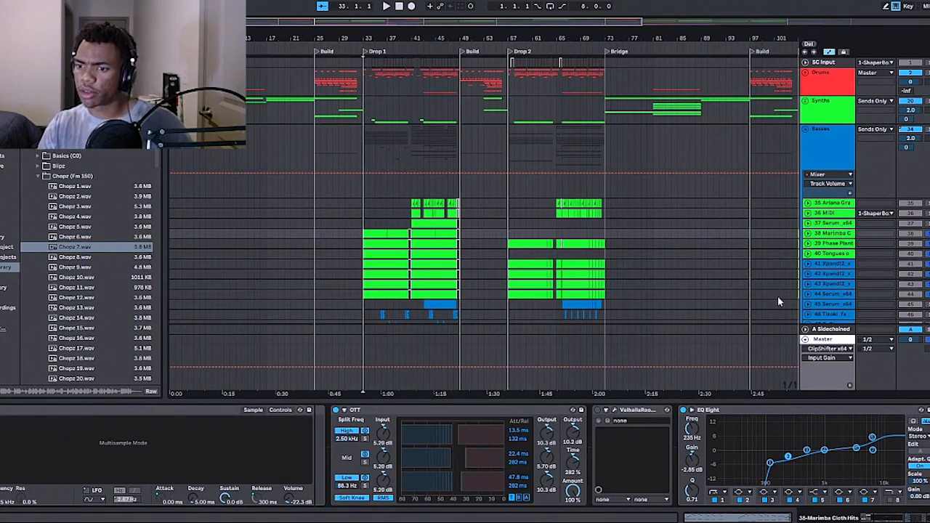
{"action": "key", "text": "space"}
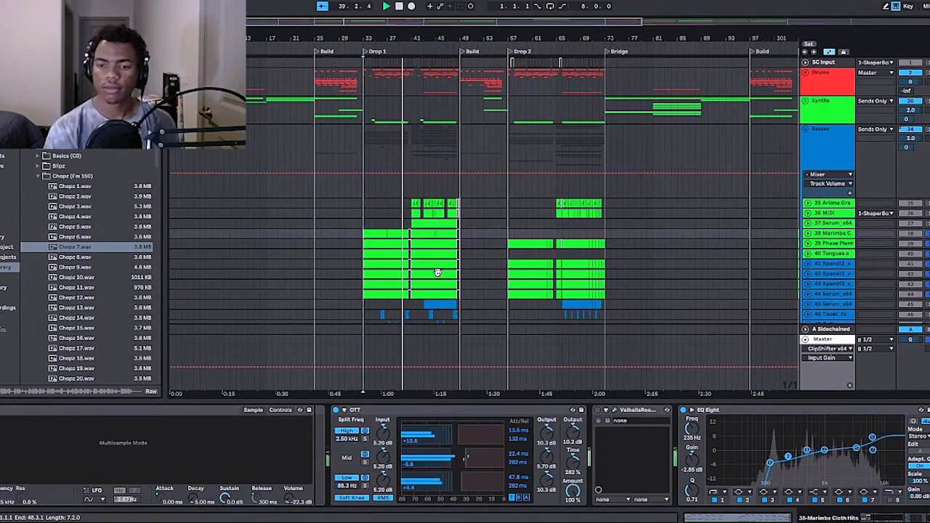
{"action": "key", "text": "space"}
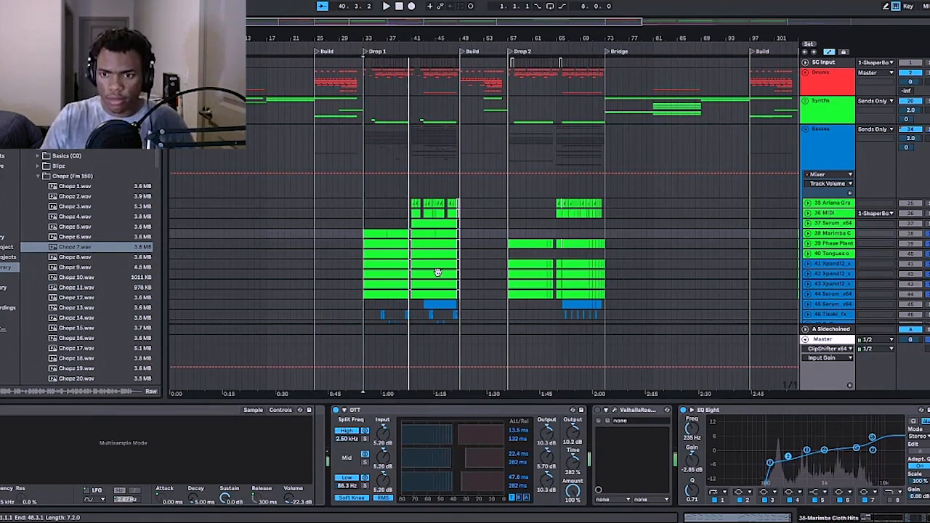
Step: Audition the soloed Serum track 37 from bar 41 while viewing its EQ Eight
{"action": "left_click", "coordinate": [410, 212]}
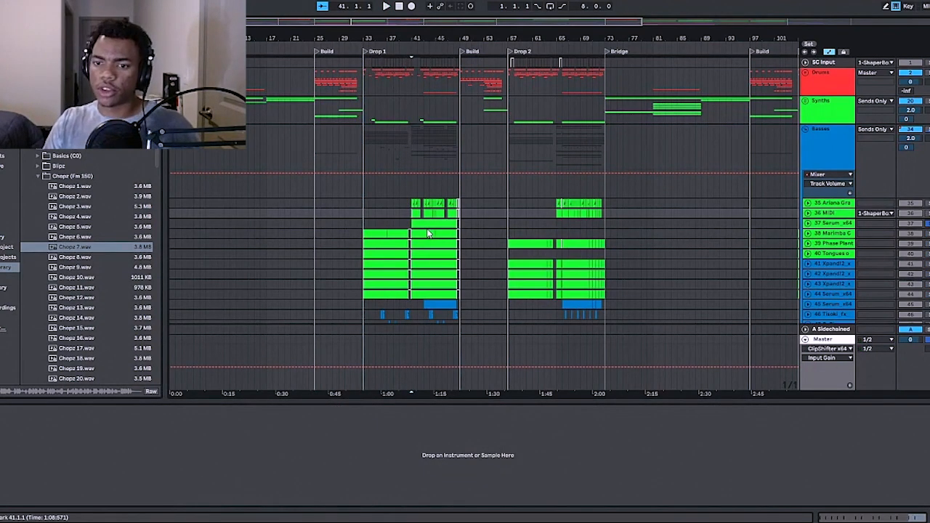
{"action": "left_click", "coordinate": [829, 223]}
{"action": "key", "text": "space"}
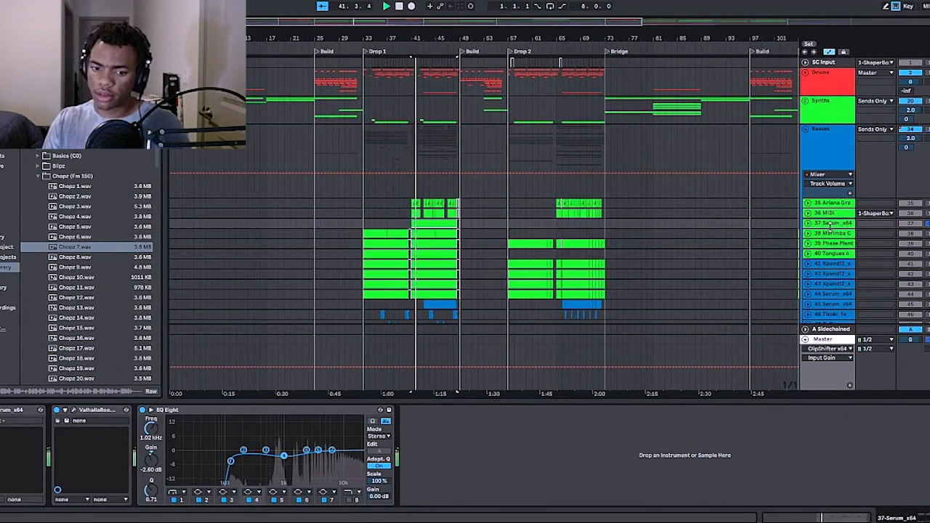
{"action": "key", "text": "space"}
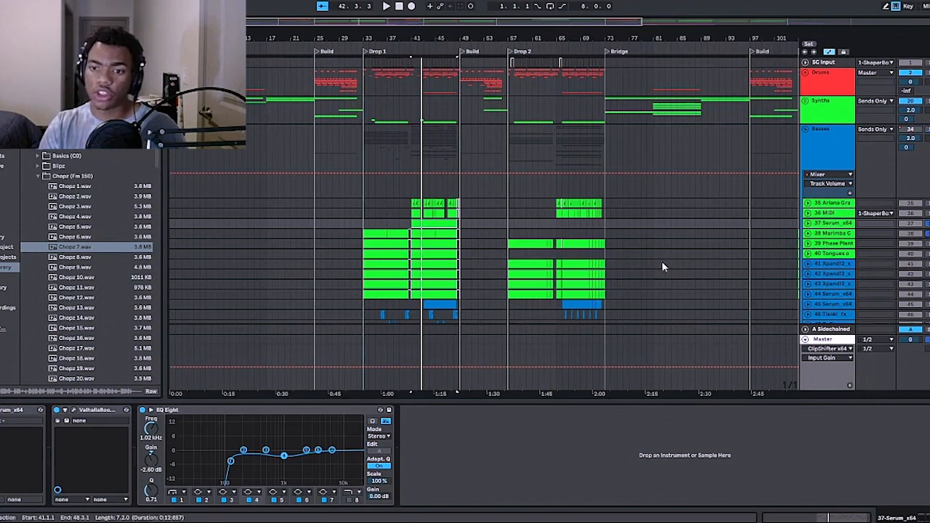
{"action": "left_click", "coordinate": [413, 238]}
{"action": "key", "text": "space"}
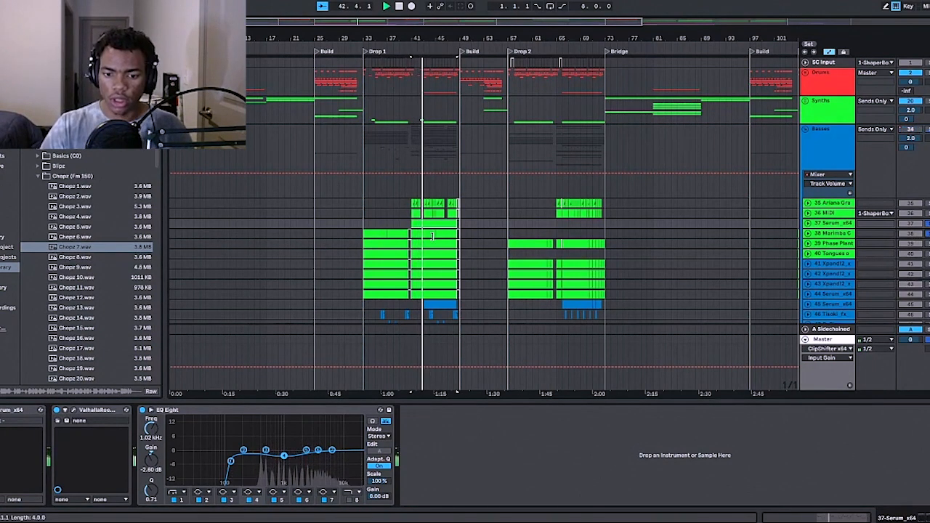
{"action": "key", "text": "space"}
Step: Unfold the Serum and Marimba tracks 37 and 38 to compare their notes and audition the Marimba clip's bars 41 to 45
{"action": "left_click", "coordinate": [807, 233]}
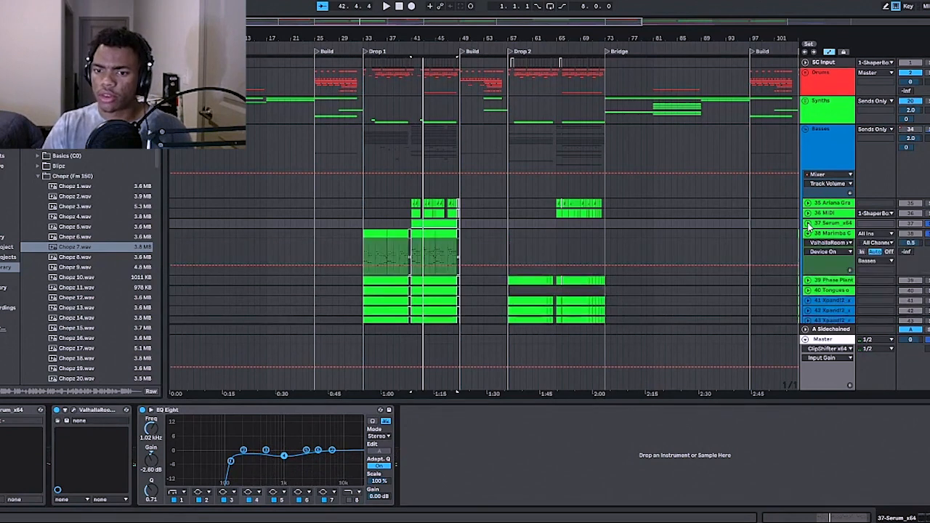
{"action": "left_click", "coordinate": [806, 223]}
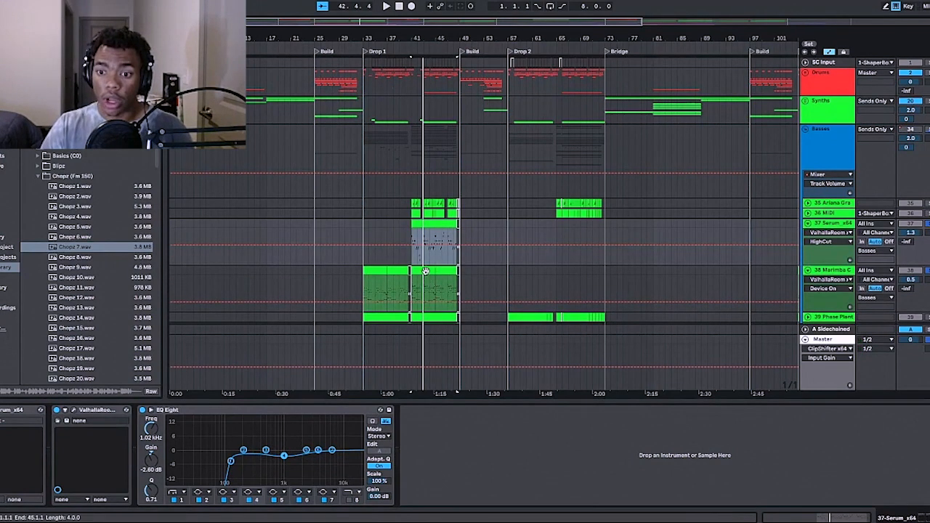
{"action": "left_click", "coordinate": [907, 275]}
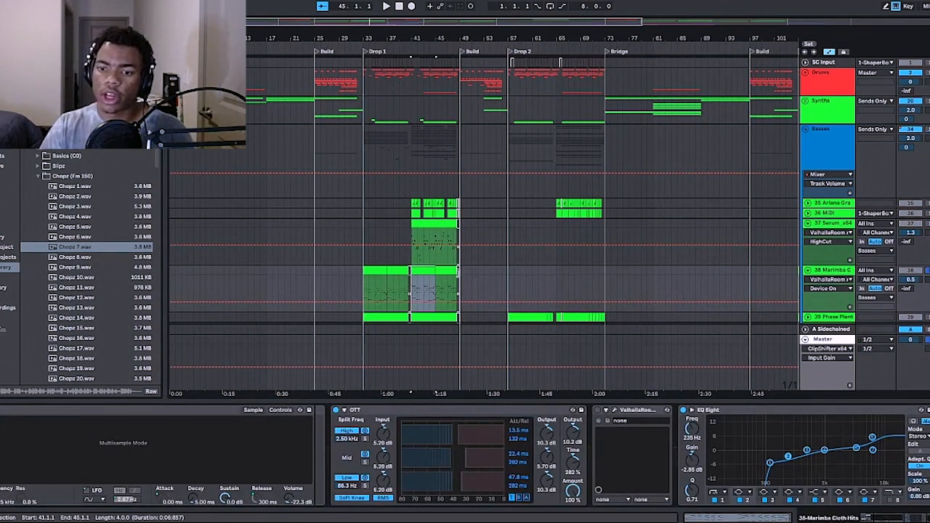
{"action": "key", "text": "space"}
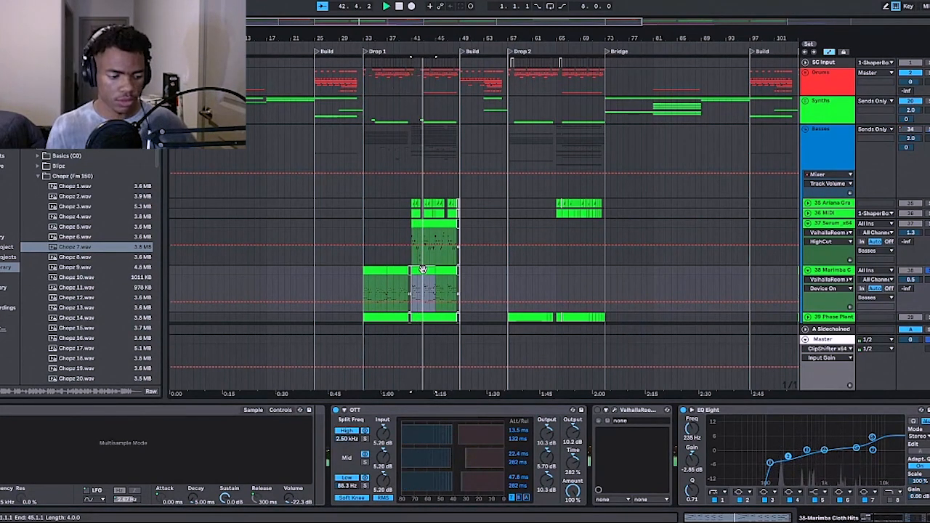
{"action": "key", "text": "space"}
Step: Fold the Marimba track 38 and the Serum track 37 in the arrangement
{"action": "scroll", "coordinate": [734, 247], "scroll_direction": "down", "scroll_amount": 3}
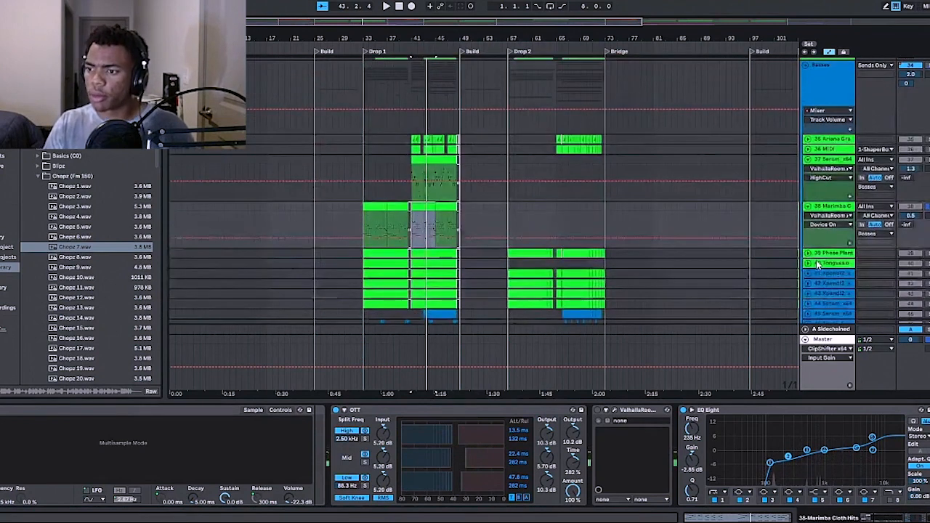
{"action": "left_click", "coordinate": [807, 254]}
{"action": "left_click", "coordinate": [807, 207]}
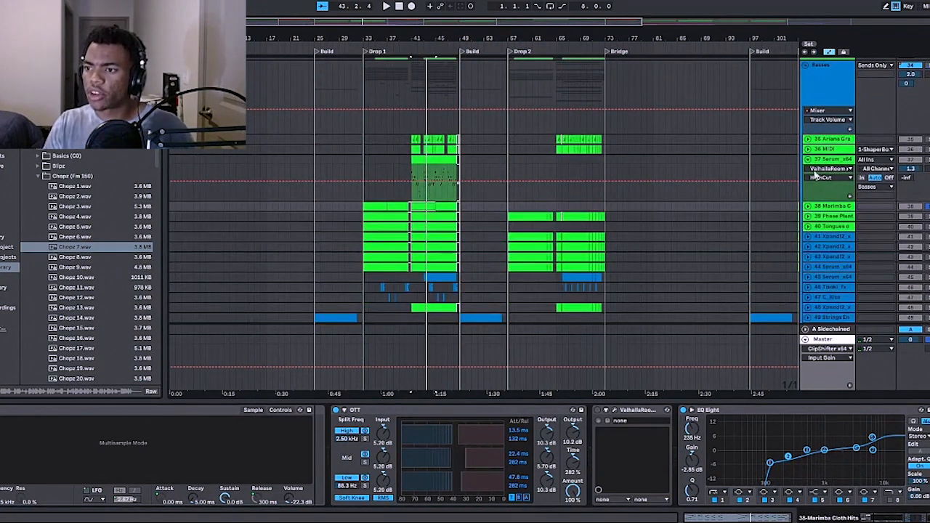
{"action": "left_click", "coordinate": [807, 159]}
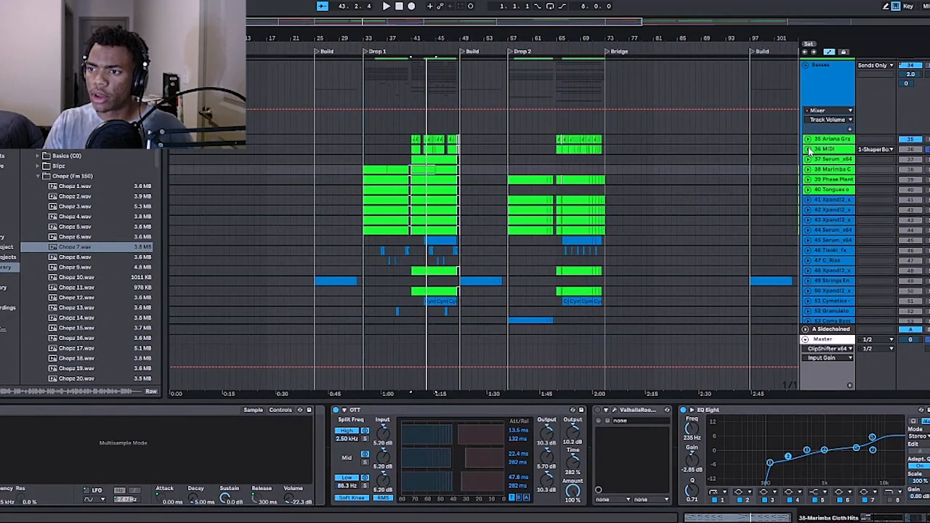
Step: Unfold MIDI track 36 and audition the soloed Ariana Grande vocal track from bar 41
{"action": "left_click", "coordinate": [808, 150]}
{"action": "key", "text": "space"}
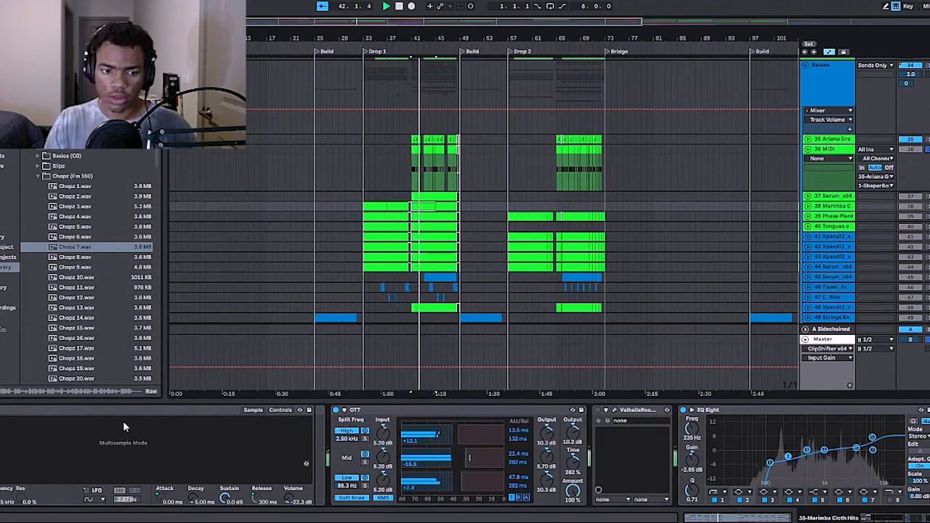
{"action": "scroll", "coordinate": [131, 419], "scroll_direction": "up", "scroll_amount": 3}
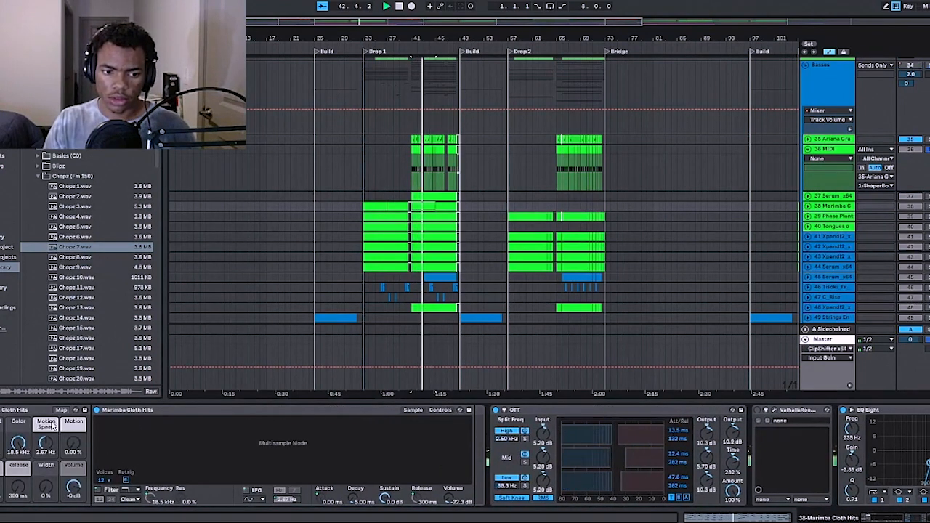
Step: Examine the Ariana Grande track's OTT, ShaperBox, ValhallaRoom and EQ Eight, and select its first vocal clip at bar 41
{"action": "left_click", "coordinate": [398, 173]}
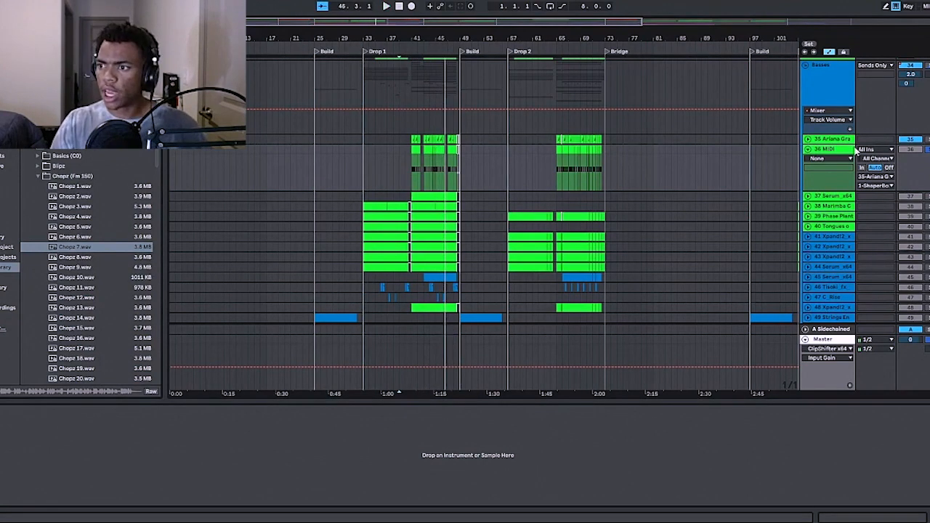
{"action": "left_click", "coordinate": [845, 138]}
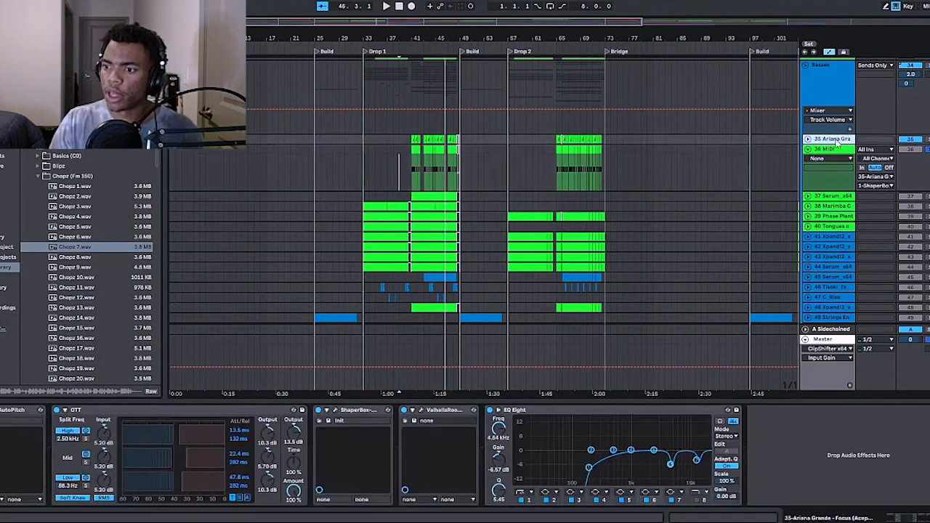
{"action": "left_click", "coordinate": [398, 173]}
{"action": "key", "text": "plus"}
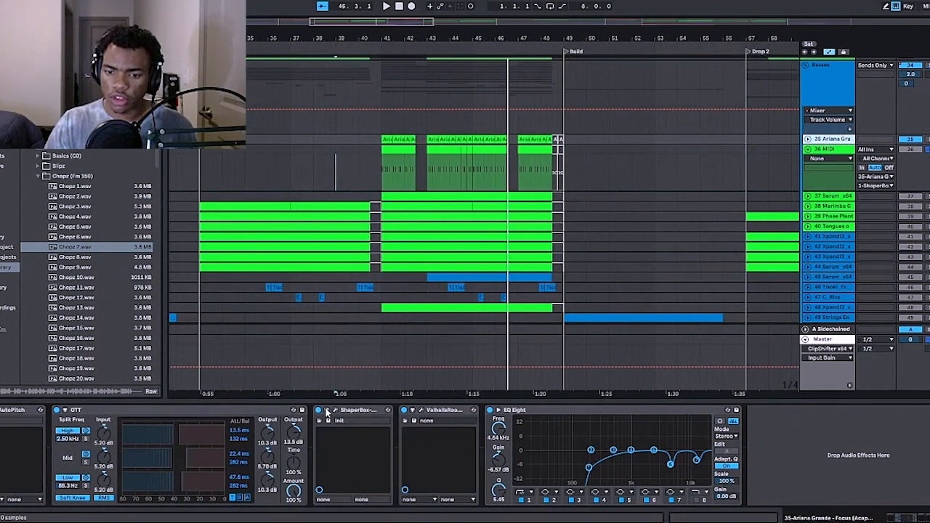
{"action": "left_click", "coordinate": [381, 165]}
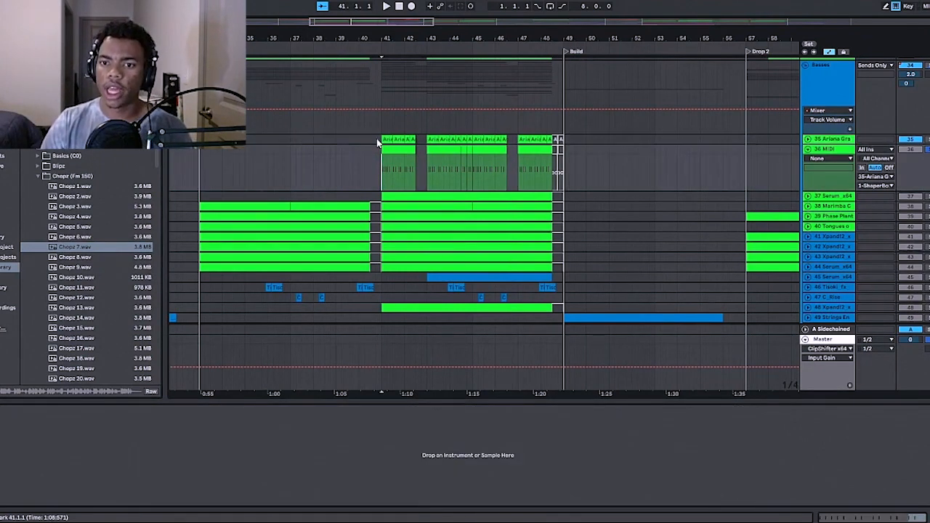
{"action": "left_click", "coordinate": [379, 140]}
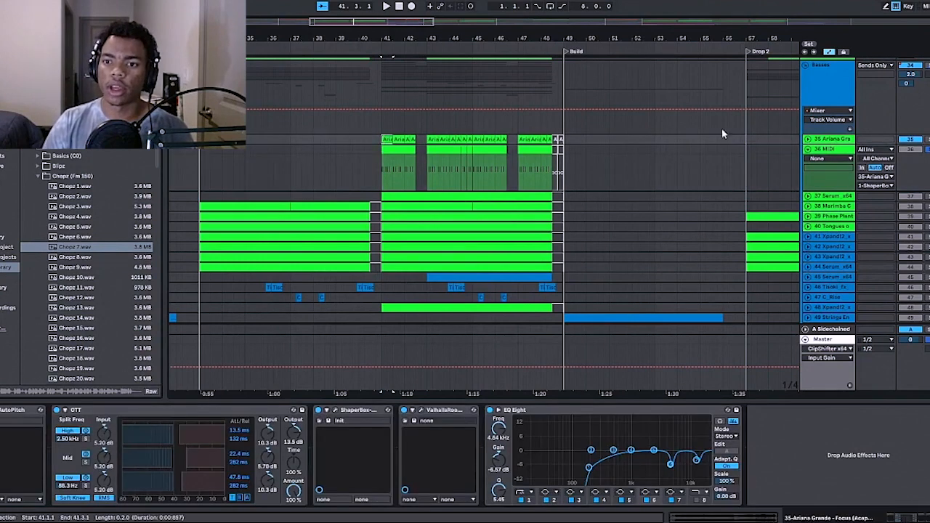
Step: Bypass ShaperBox on the Ariana Grande track and audition the vocal chops from bar 41
{"action": "left_click", "coordinate": [832, 140]}
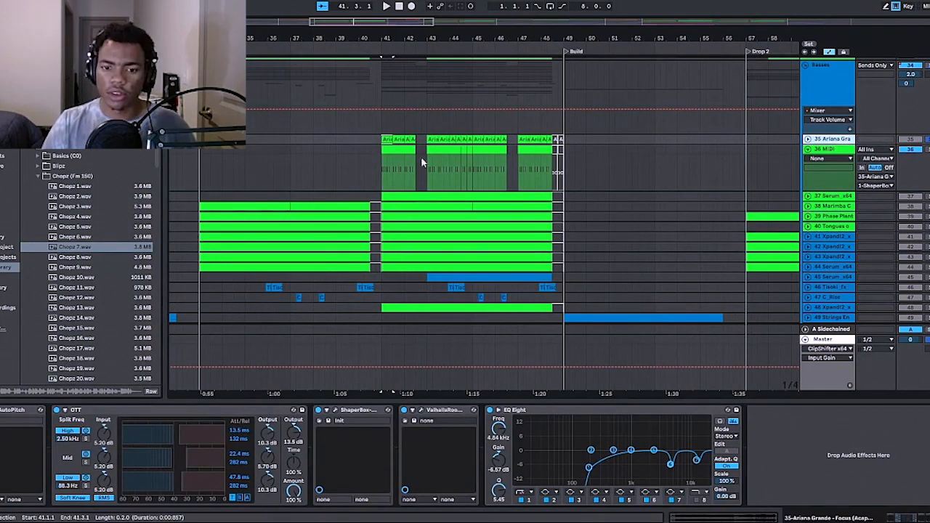
{"action": "left_click", "coordinate": [317, 411]}
{"action": "key", "text": "space"}
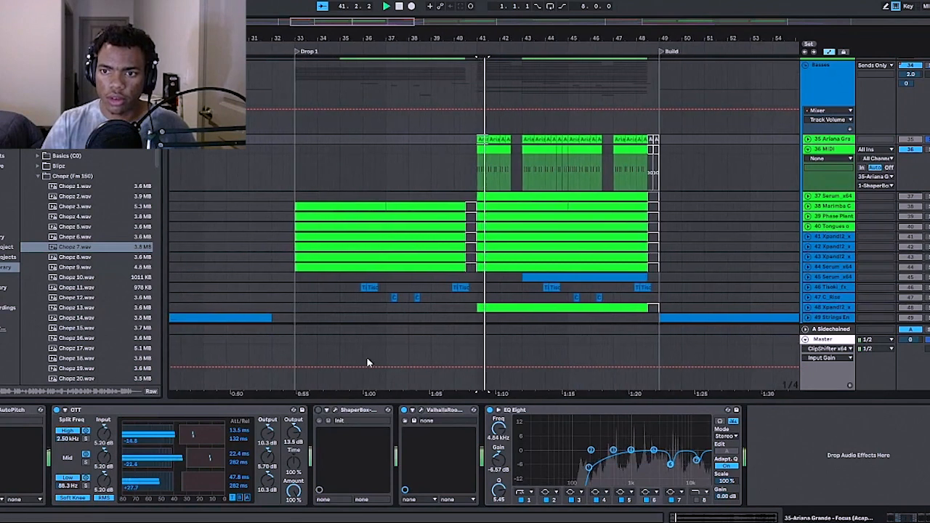
Step: Replay the vocal chops from bar 41 together with the other bass layers of Drop 1
{"action": "left_click", "coordinate": [462, 168]}
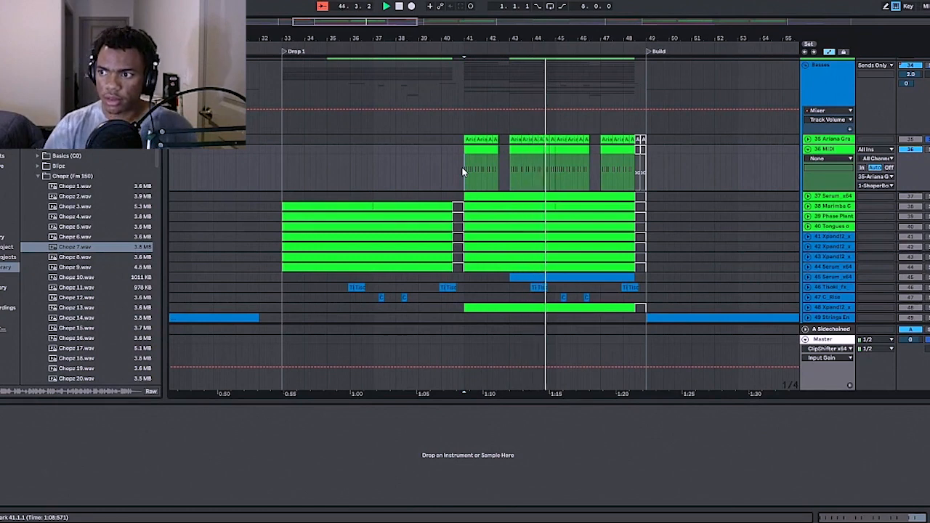
{"action": "key", "text": "Up"}
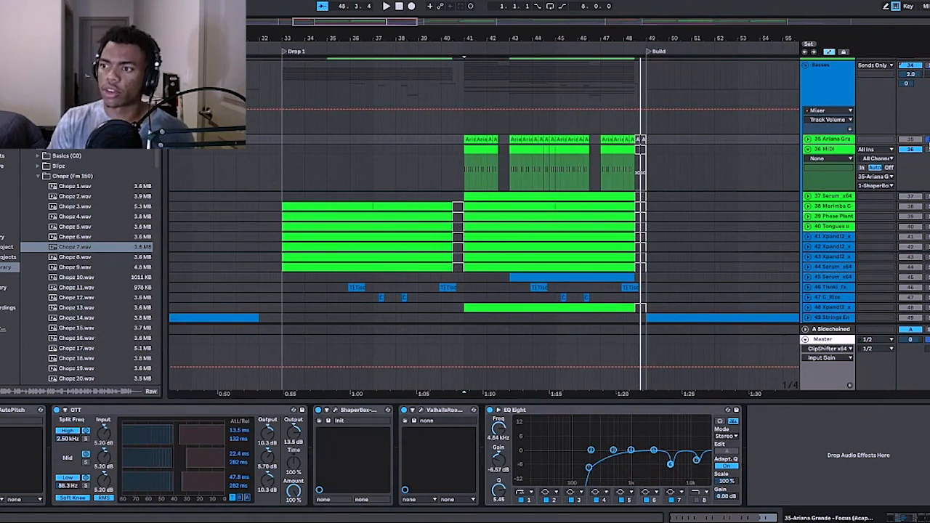
{"action": "left_click", "coordinate": [469, 188]}
{"action": "key", "text": "space"}
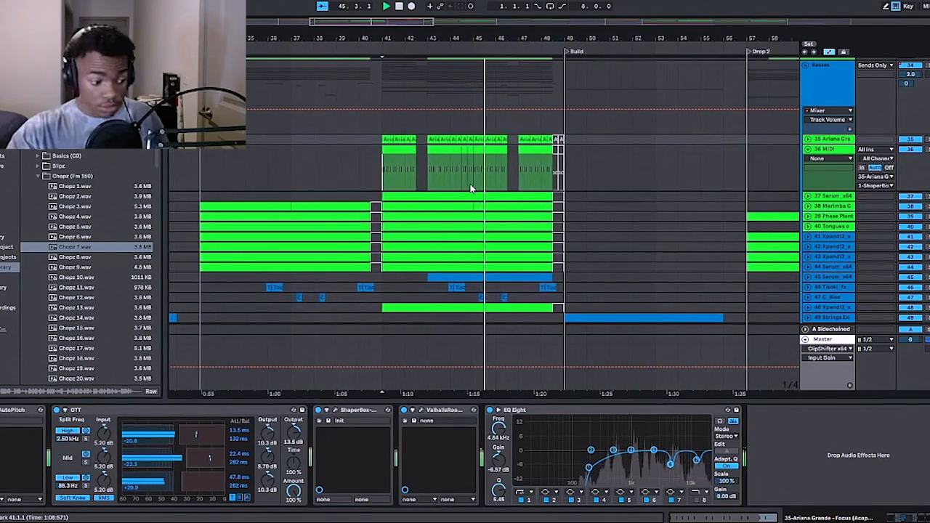
Step: Unfold Serum track 45 and audition its Drop 1 clip from bar 43, viewing its EQ Eight and ValhallaRoom
{"action": "left_click", "coordinate": [428, 278]}
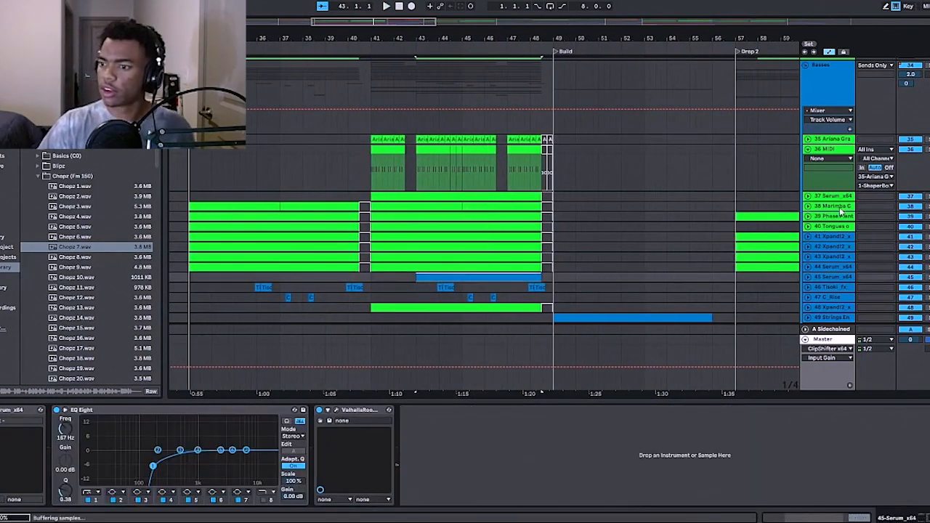
{"action": "left_click", "coordinate": [812, 278]}
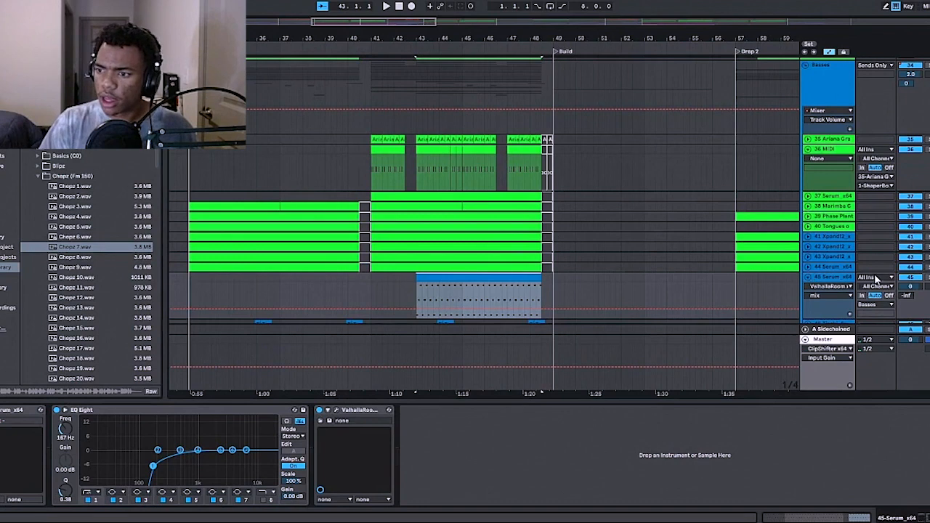
{"action": "left_click", "coordinate": [463, 270]}
{"action": "key", "text": "space"}
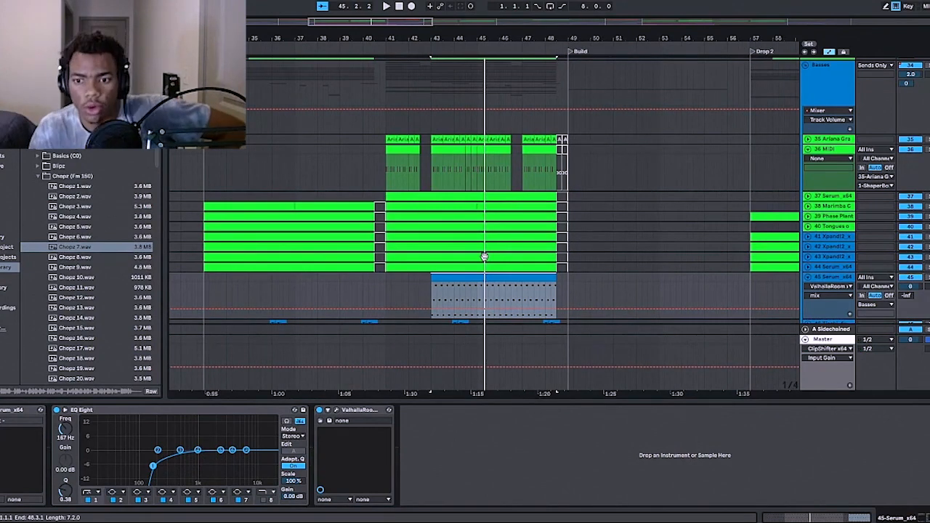
Step: Fold Serum track 45 and select the Drop 1 clip of Xpand!2 track 48 to view its OTT and EQ Eight
{"action": "scroll", "coordinate": [513, 225], "scroll_direction": "down", "scroll_amount": 3}
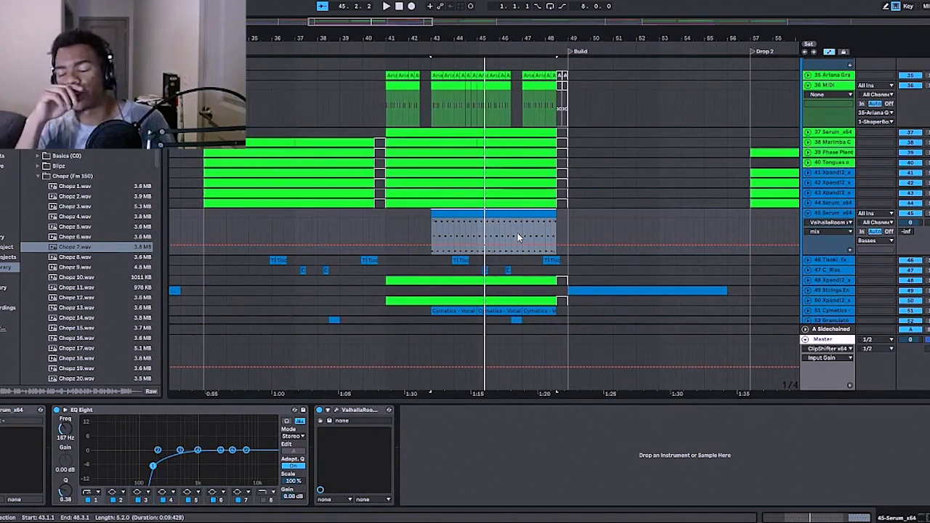
{"action": "left_click", "coordinate": [436, 260]}
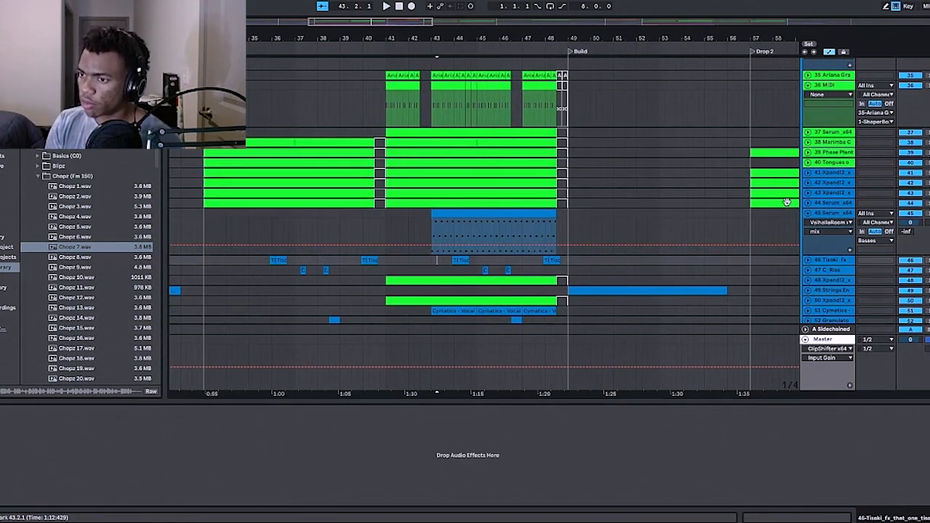
{"action": "left_click", "coordinate": [808, 214]}
{"action": "left_click", "coordinate": [444, 241]}
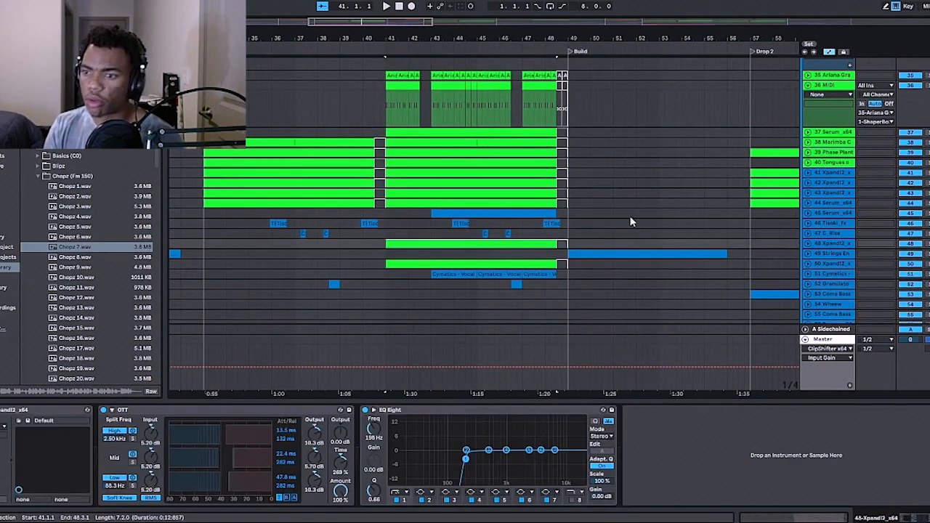